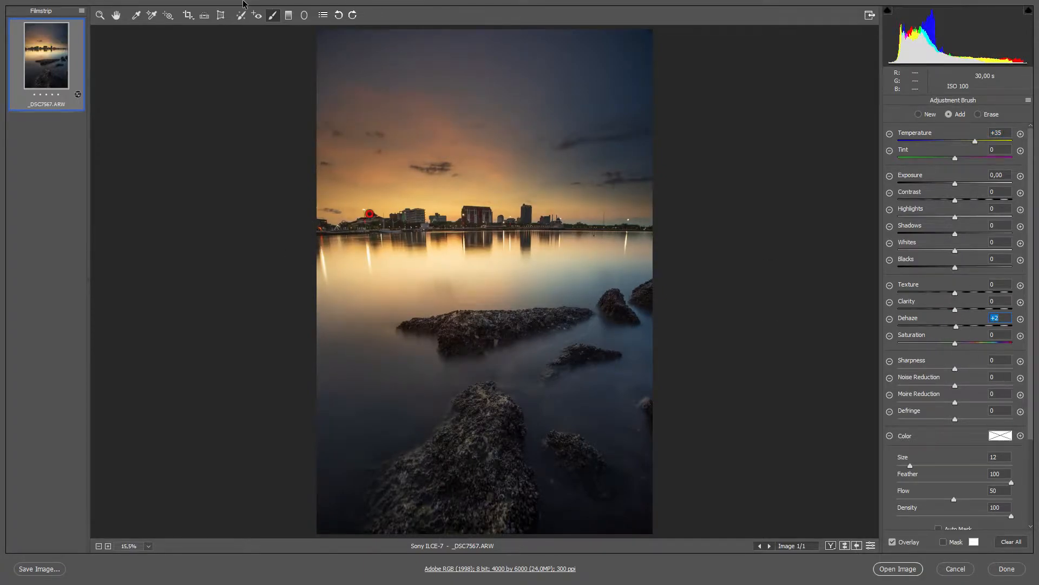
# - Set the photo's basic adjustments to Whites +8, Texture +7, Exposure +0.10 and Highlights -4
pyautogui.click(99, 15)
pyautogui.moveTo(958, 310); pyautogui.dragTo(968, 311)
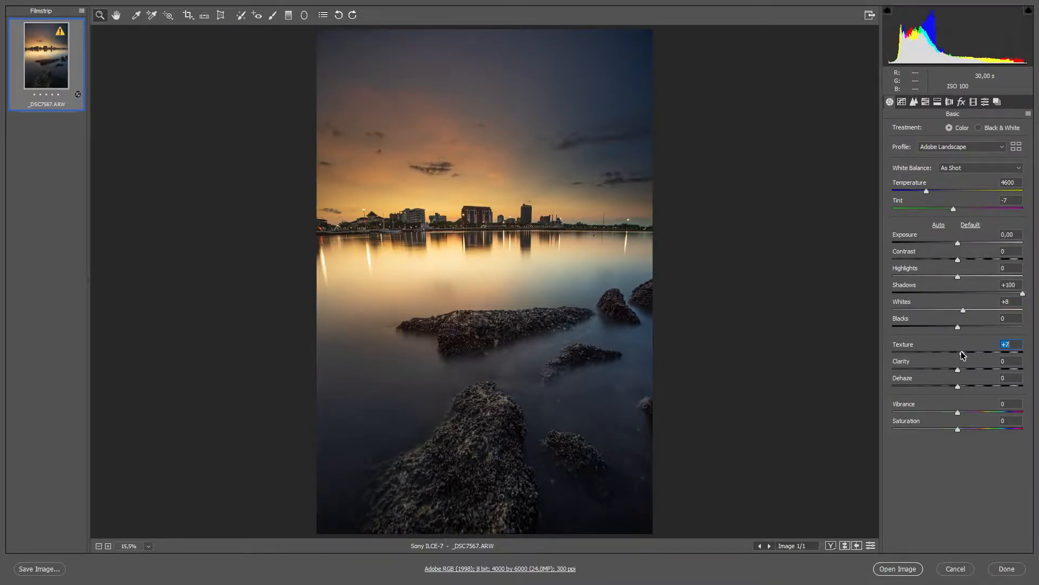
pyautogui.moveTo(958, 243); pyautogui.dragTo(954, 277)
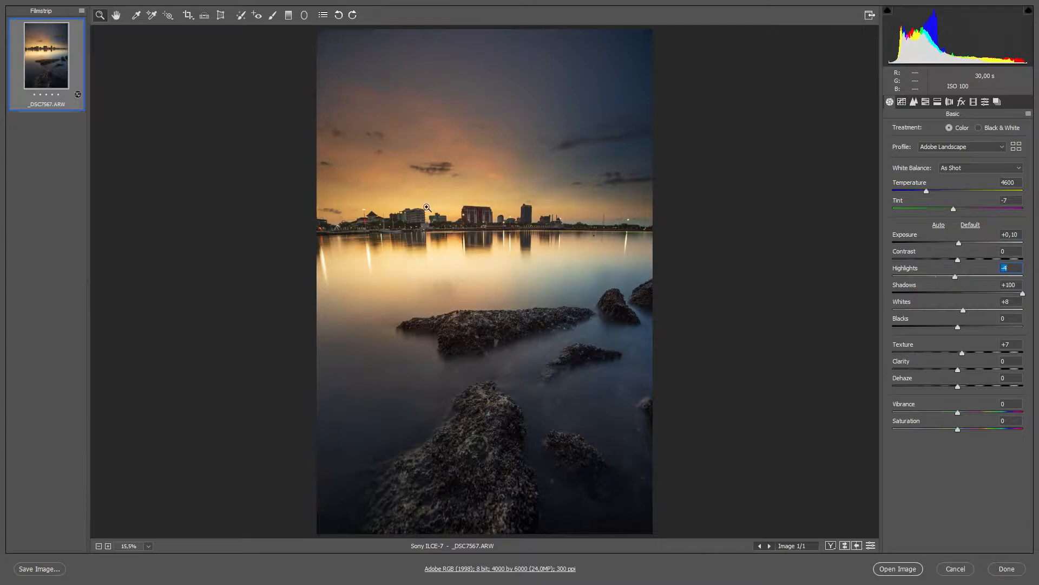
# - Brighten the foreground rocks and water with graduated filters running upward to the bright water, using Exposure +0.50
pyautogui.click(287, 16)
pyautogui.moveTo(495, 393); pyautogui.dragTo(492, 282)
pyautogui.moveTo(959, 188); pyautogui.dragTo(963, 183)
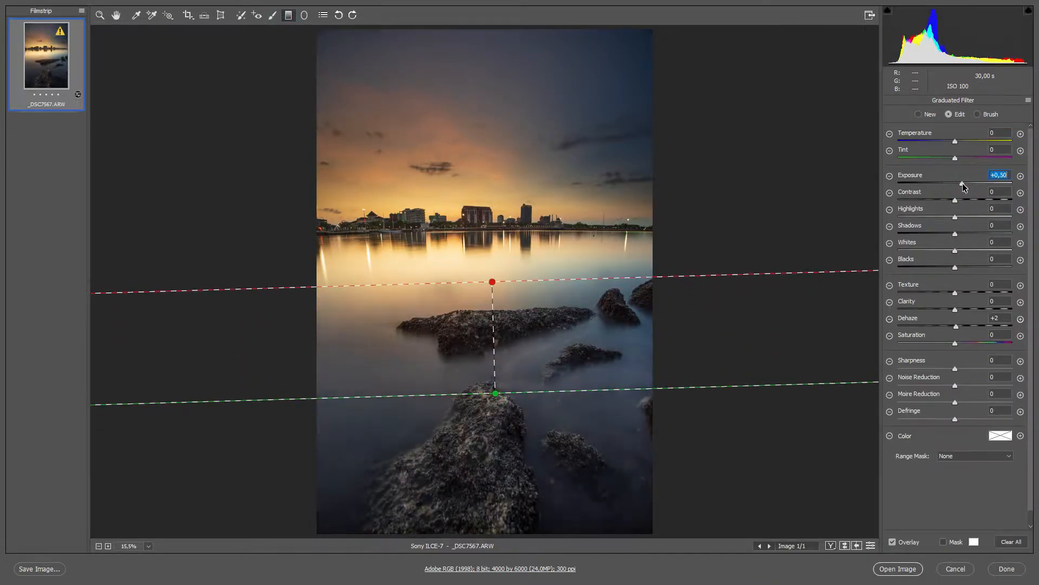
pyautogui.moveTo(494, 300); pyautogui.dragTo(483, 262)
pyautogui.press('z')
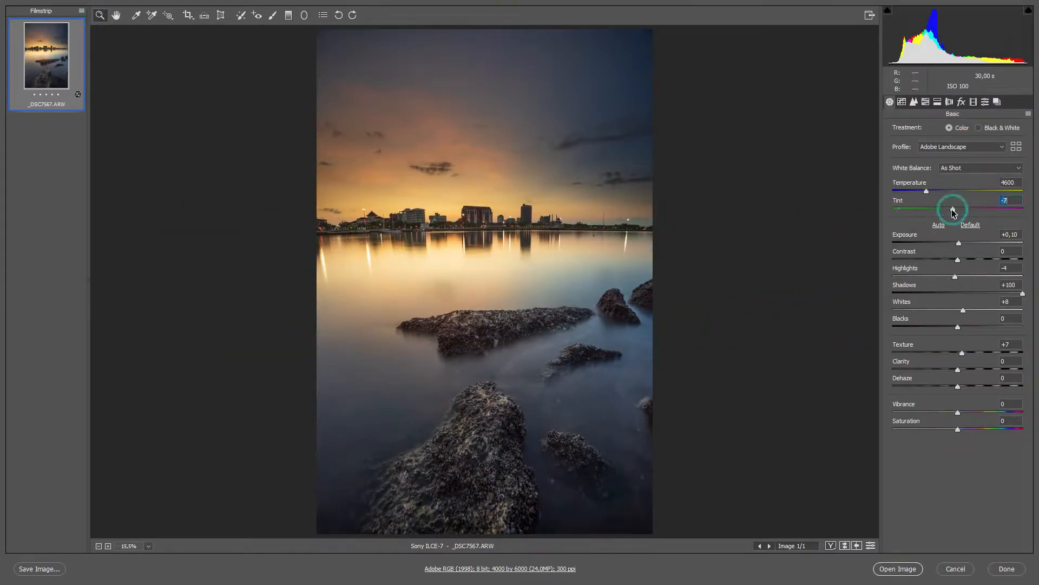
# - Set Tint to -9, Vibrance to +15 and Saturation to +6, and inspect the rocks up close
pyautogui.moveTo(954, 212); pyautogui.dragTo(953, 215)
pyautogui.moveTo(964, 413); pyautogui.dragTo(967, 413)
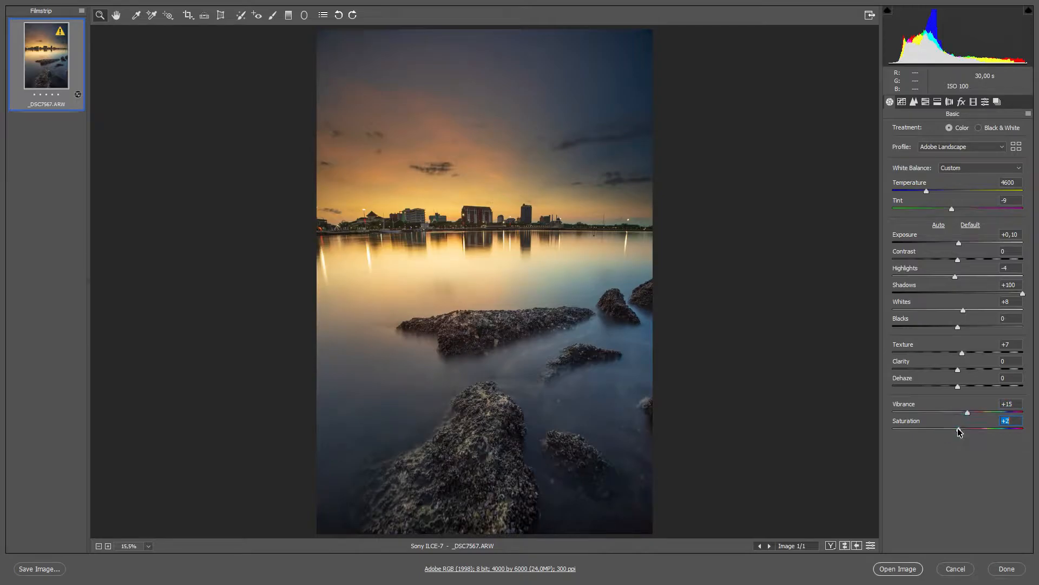
pyautogui.moveTo(962, 432); pyautogui.dragTo(961, 432)
pyautogui.scroll(5, 479, 400)
pyautogui.scroll(4, 563, 217)
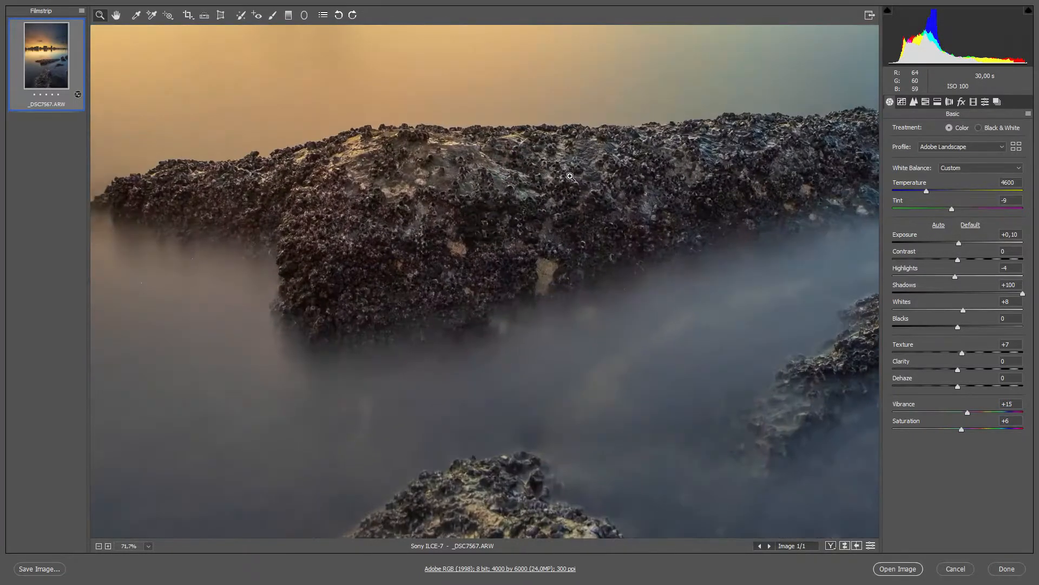
pyautogui.rightClick(691, 187)
pyautogui.click(714, 345)
# - Paint a new Adjustment Brush with Shadows +42 and size 20 along the city skyline, and raise its Shadows further
pyautogui.click(272, 14)
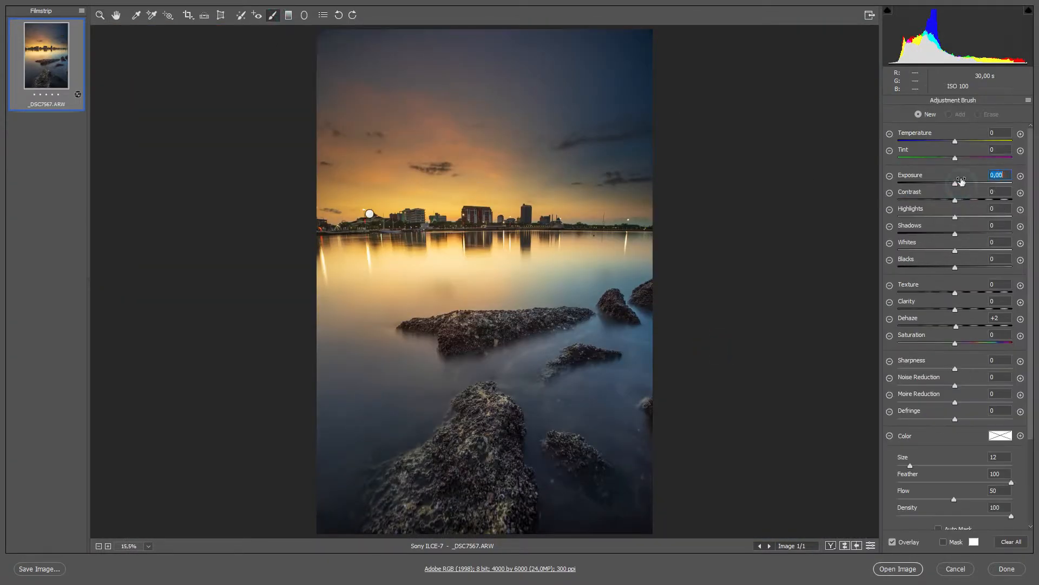
pyautogui.moveTo(956, 235); pyautogui.dragTo(979, 235)
pyautogui.rightClick(296, 185)
pyautogui.rightClick(348, 232)
pyautogui.moveTo(344, 223); pyautogui.dragTo(465, 238)
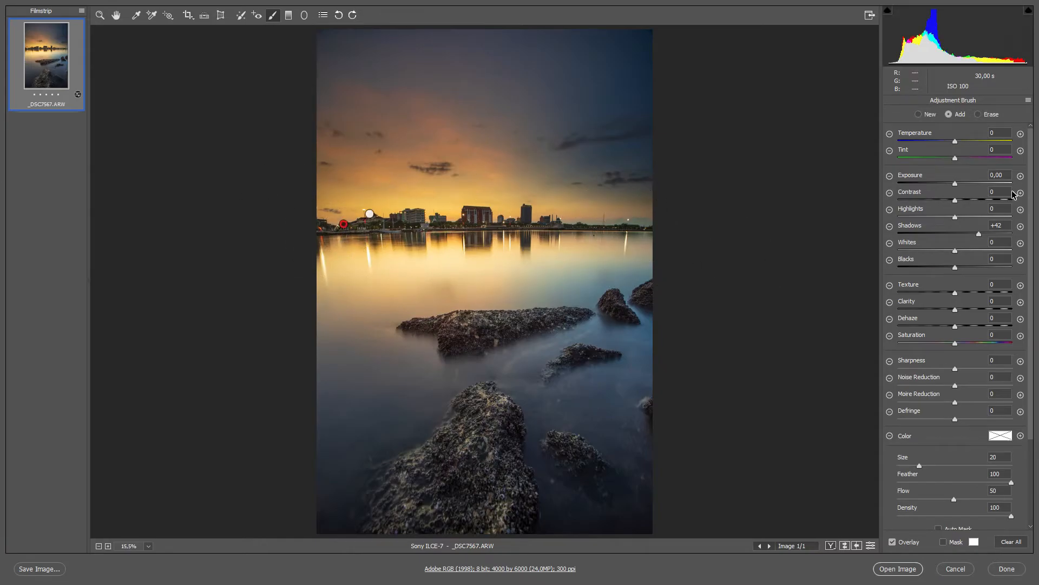
pyautogui.click(956, 181)
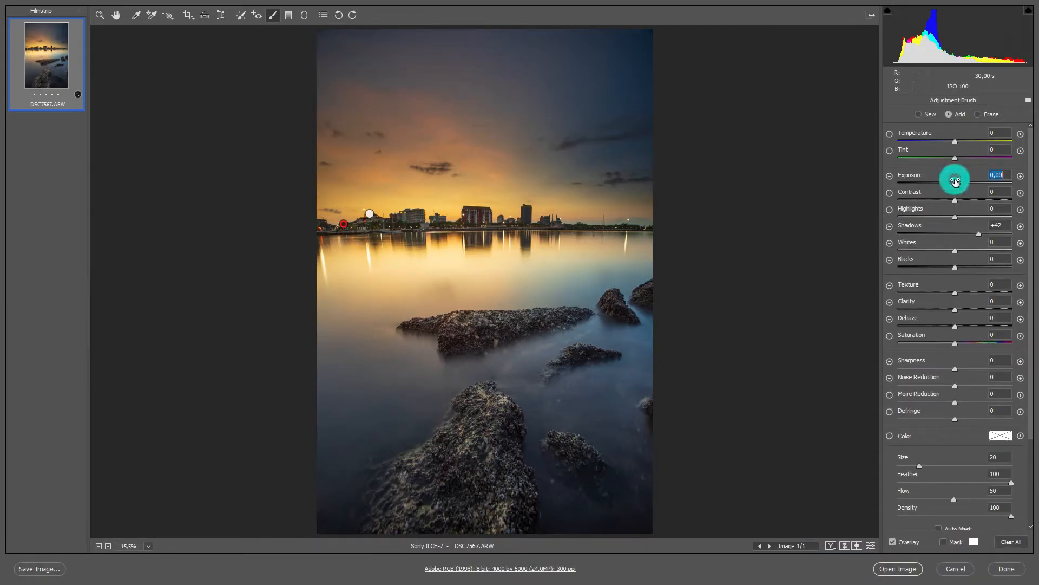
pyautogui.moveTo(979, 235); pyautogui.dragTo(987, 235)
# - Set the photo's overall Clarity to +8 and Exposure to +0.25
pyautogui.click(100, 15)
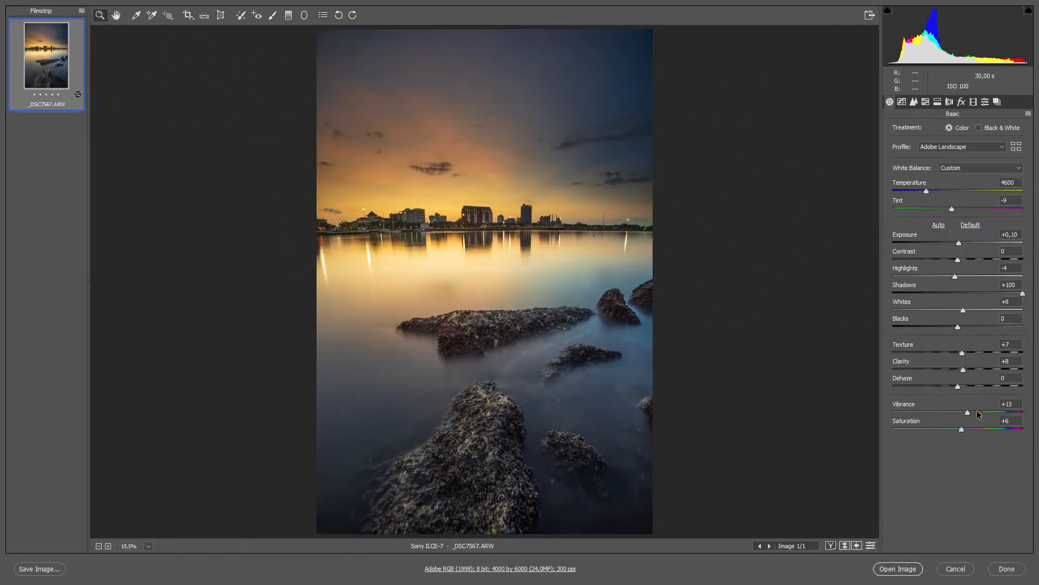
pyautogui.click(961, 243)
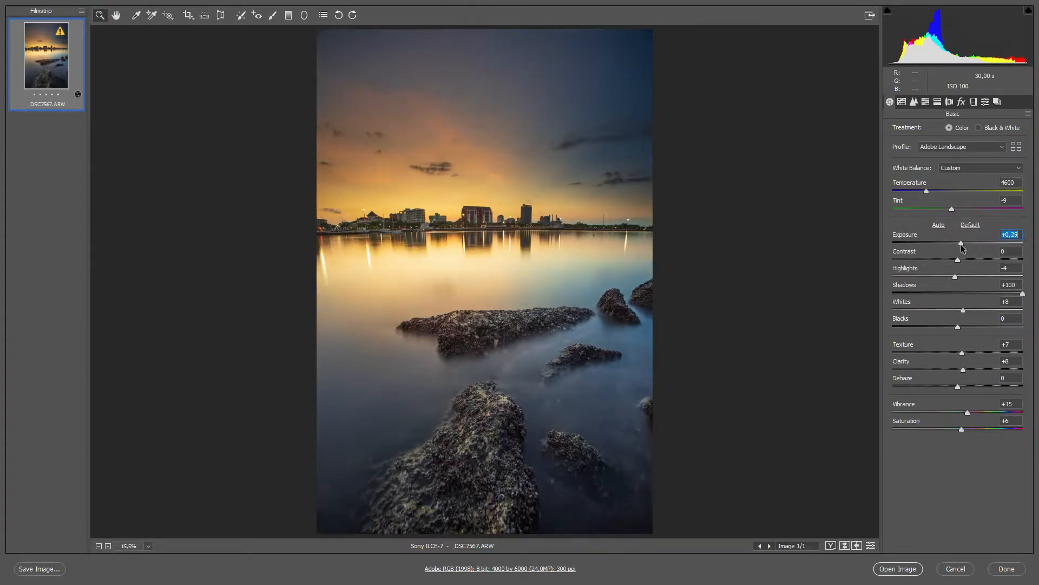
# - Shift the HSL hues to Oranges -14 and Yellows +7
pyautogui.click(926, 102)
pyautogui.click(899, 134)
pyautogui.click(951, 206)
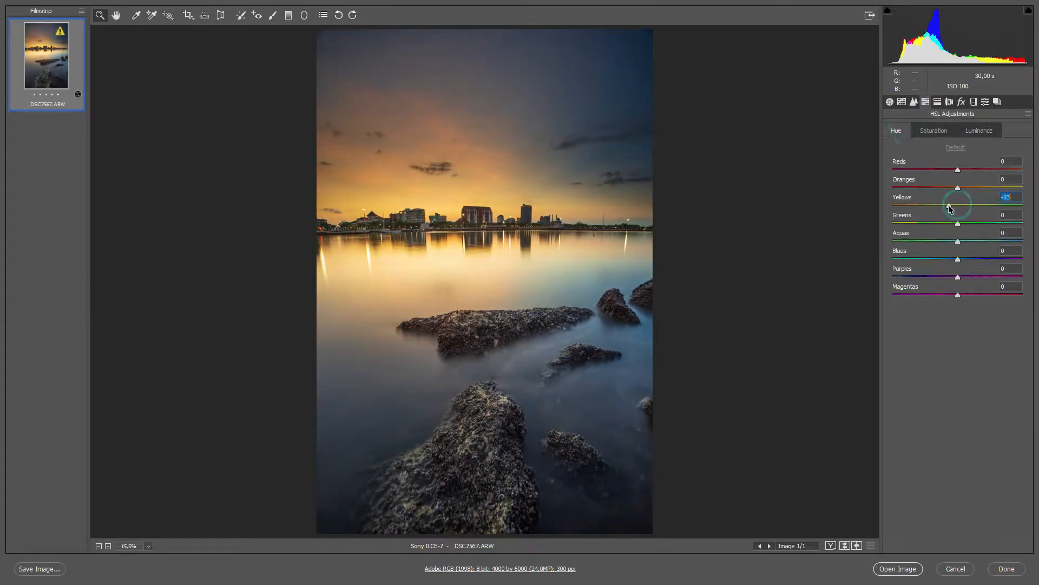
pyautogui.click(948, 188)
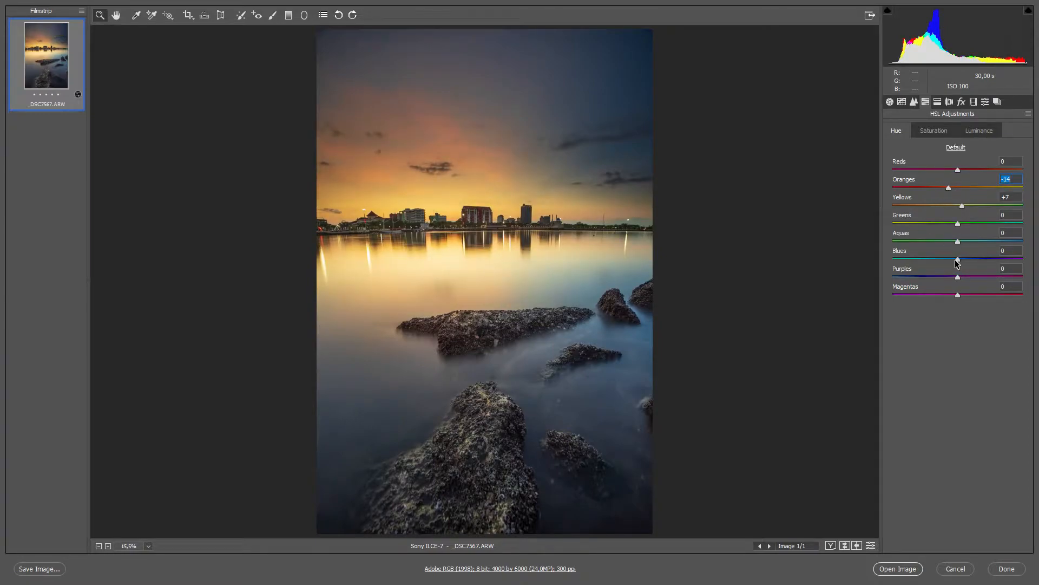
# - Adjust the HSL saturation of the oranges and yellows, and set the Yellows hue to +5
pyautogui.click(934, 130)
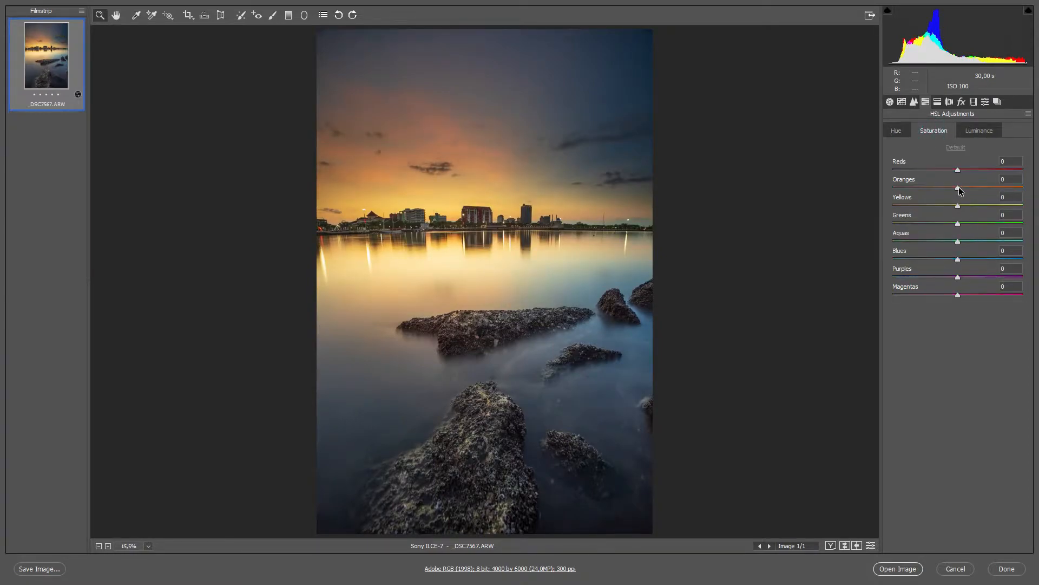
pyautogui.moveTo(970, 187); pyautogui.dragTo(949, 210)
pyautogui.click(901, 136)
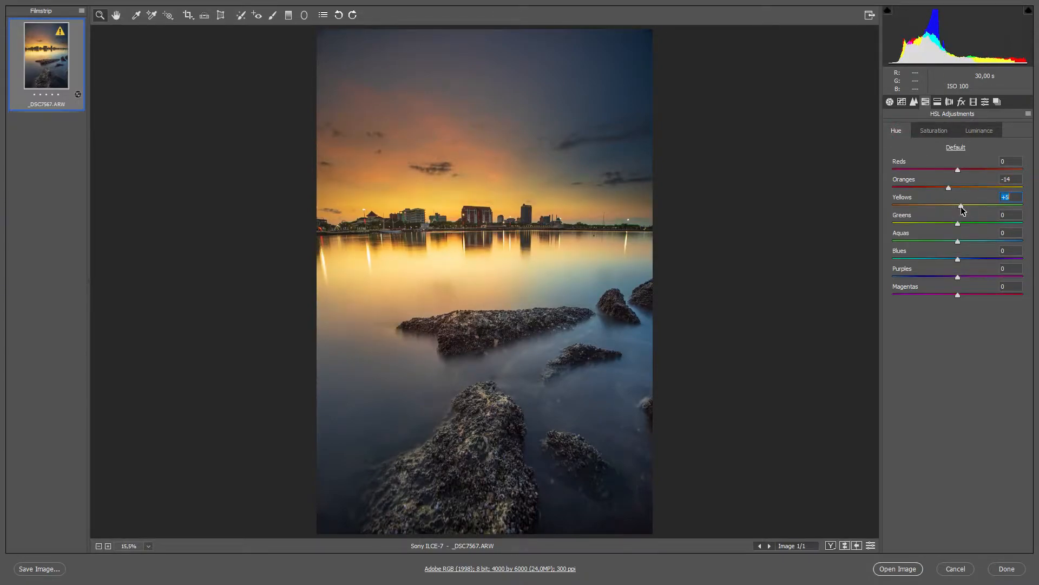
# - Set the HSL luminance to Oranges +3, Yellows +6, Aquas +12 and Blues +15
pyautogui.click(982, 130)
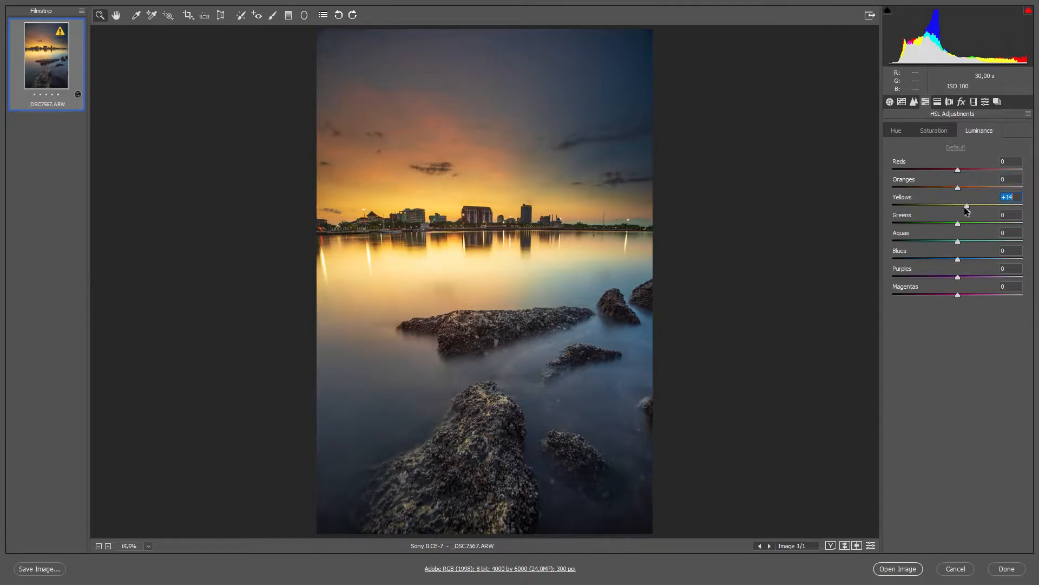
pyautogui.moveTo(963, 262); pyautogui.dragTo(982, 242)
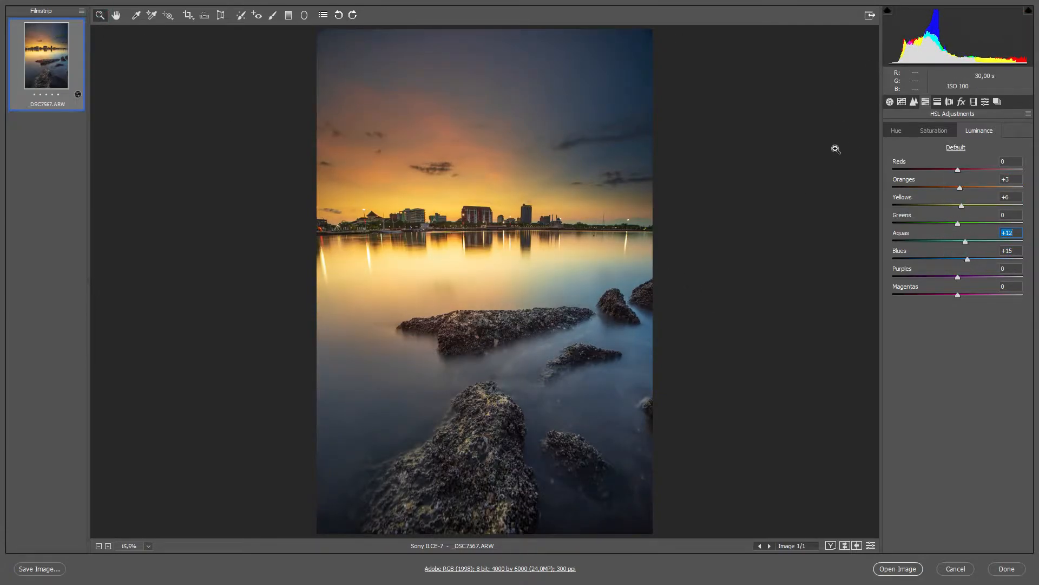
# - Enable lens profile corrections using the Venus Optics Laowa 15mm F2 lens profile
pyautogui.click(950, 102)
pyautogui.click(916, 161)
pyautogui.click(970, 223)
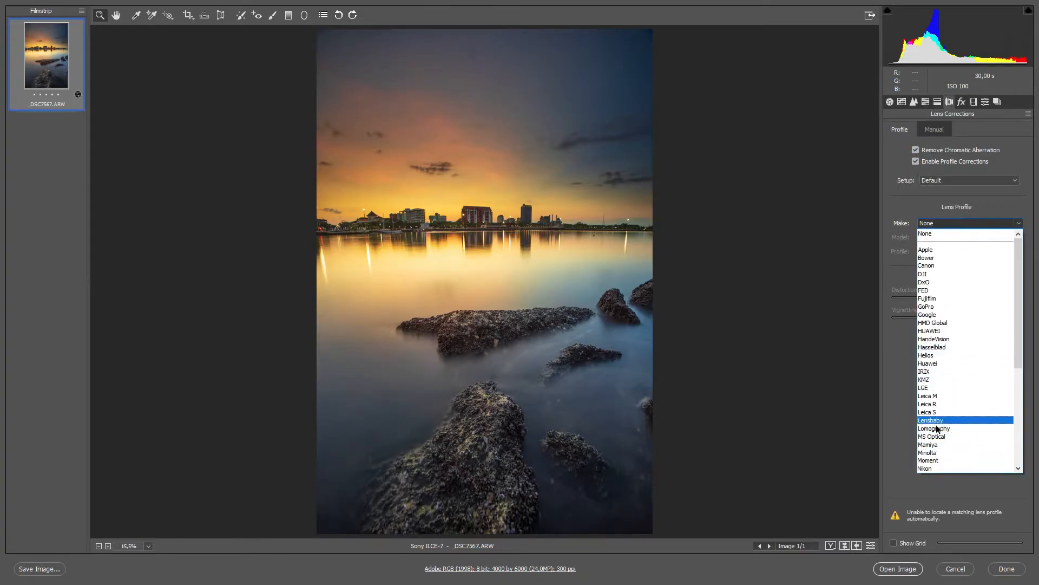
pyautogui.scroll(-6, 938, 433)
pyautogui.click(943, 435)
pyautogui.click(958, 237)
pyautogui.click(955, 264)
# - Set the lens correction amounts to Distortion 36 and Vignetting 31, and compare the photo with and without the profile correction
pyautogui.moveTo(957, 296); pyautogui.dragTo(912, 322)
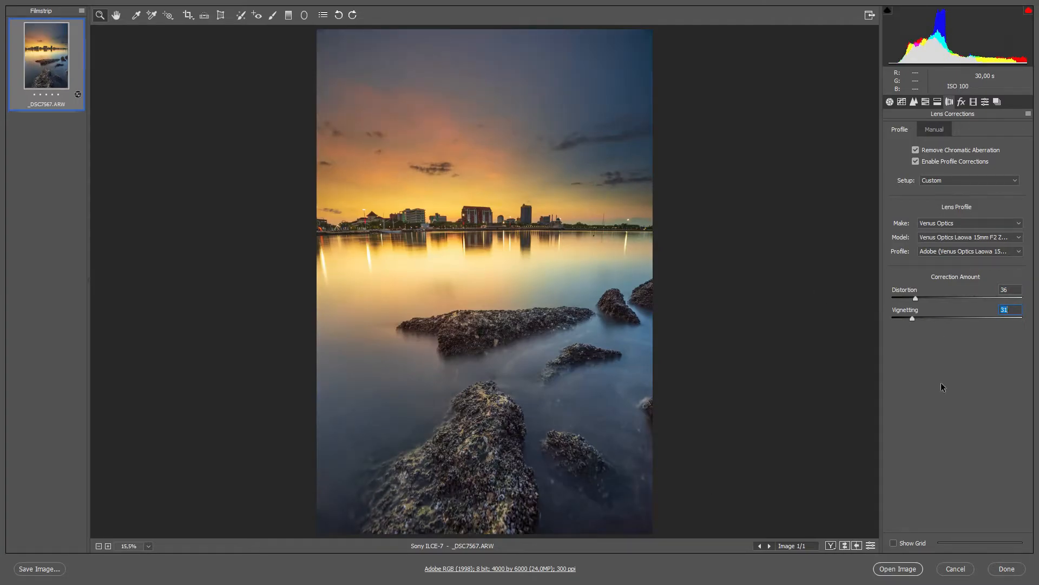
pyautogui.click(916, 161)
pyautogui.click(915, 161)
pyautogui.click(916, 162)
pyautogui.click(915, 162)
pyautogui.click(912, 319)
# - Open the developed raw photo in Photoshop and duplicate its Background layer
pyautogui.click(890, 101)
pyautogui.click(903, 568)
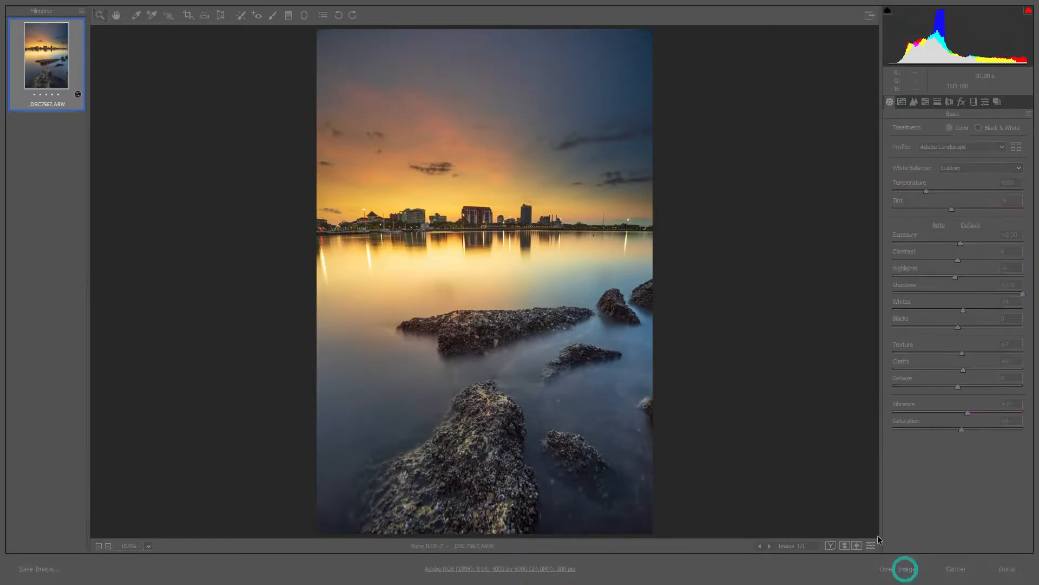
pyautogui.scroll(3, 550, 384)
pyautogui.scroll(-1, 550, 384)
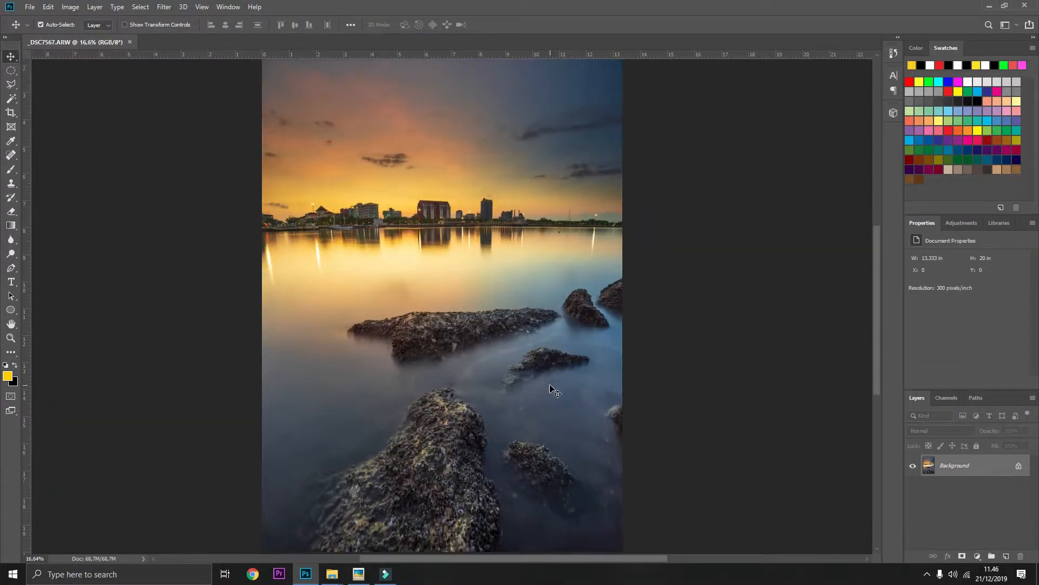
pyautogui.scroll(1, 547, 371)
pyautogui.scroll(-2, 546, 371)
pyautogui.scroll(1, 547, 371)
pyautogui.moveTo(996, 474); pyautogui.dragTo(1007, 556)
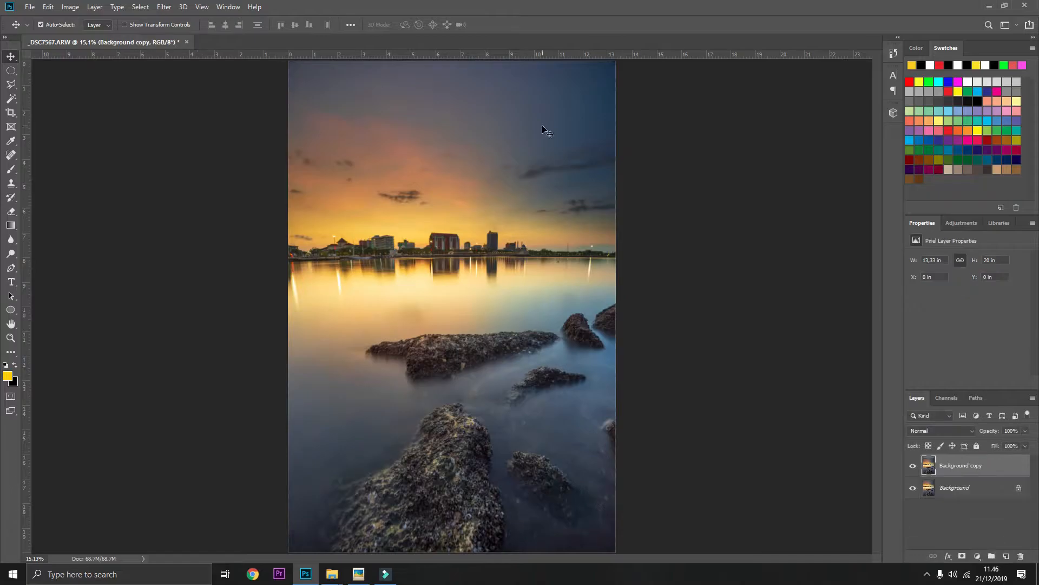
# - Open the Knoll Light Factory filter on the Background copy layer
pyautogui.scroll(14, 534, 293)
pyautogui.scroll(-15, 433, 325)
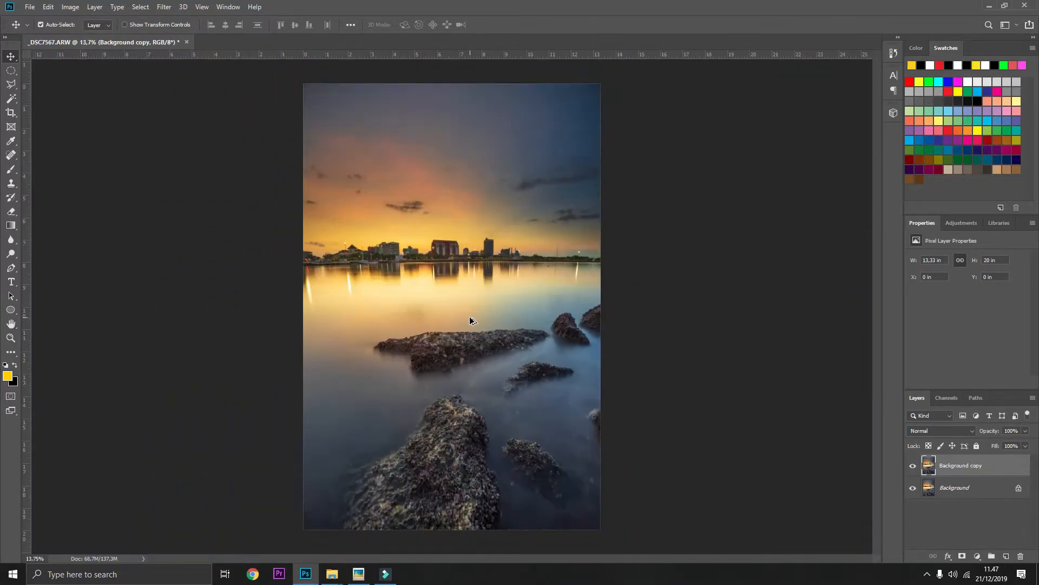
pyautogui.scroll(1, 470, 321)
pyautogui.click(962, 222)
pyautogui.click(164, 6)
pyautogui.moveTo(217, 249)
pyautogui.click(340, 249)
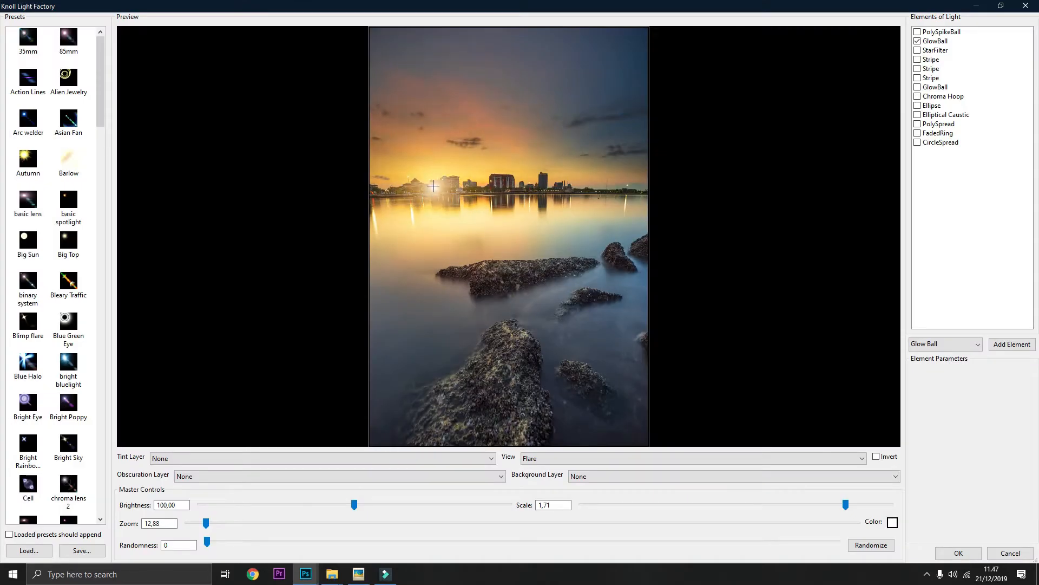
# - Tint the GlowBall flare orange, place it on the skyline buildings near the brightest sky, and apply the filter
pyautogui.click(892, 522)
pyautogui.moveTo(817, 223)
pyautogui.mouseDown()
pyautogui.moveTo(816, 213)
pyautogui.moveTo(816, 226)
pyautogui.mouseUp()
pyautogui.moveTo(726, 99); pyautogui.dragTo(738, 112)
pyautogui.click(915, 91)
pyautogui.moveTo(434, 187); pyautogui.dragTo(432, 191)
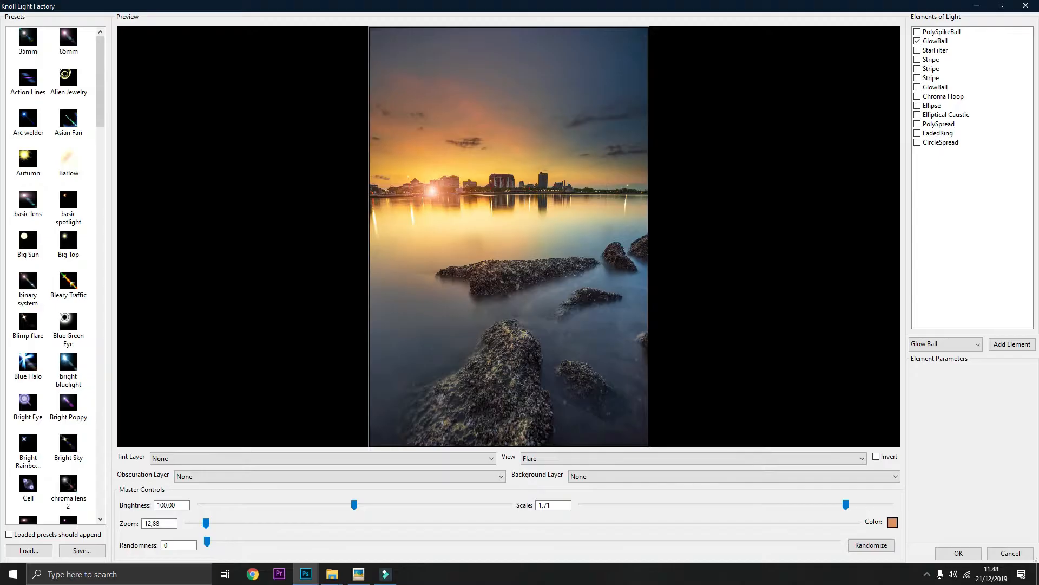
pyautogui.click(959, 552)
# - Add a layer mask to the flare layer, paint black along the whole skyline, and compare with the layer hidden
pyautogui.click(962, 556)
pyautogui.press('d')
pyautogui.press('x')
pyautogui.press('b')
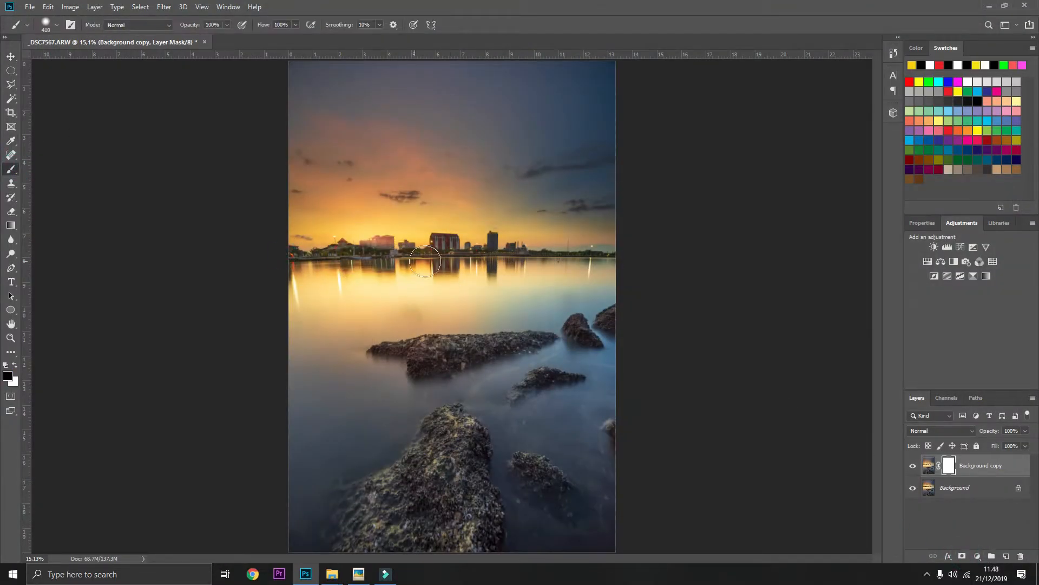
pyautogui.moveTo(287, 256); pyautogui.dragTo(628, 252)
pyautogui.click(911, 467)
pyautogui.click(911, 467)
# - Flatten the image and duplicate the flattened layer
pyautogui.rightClick(980, 466)
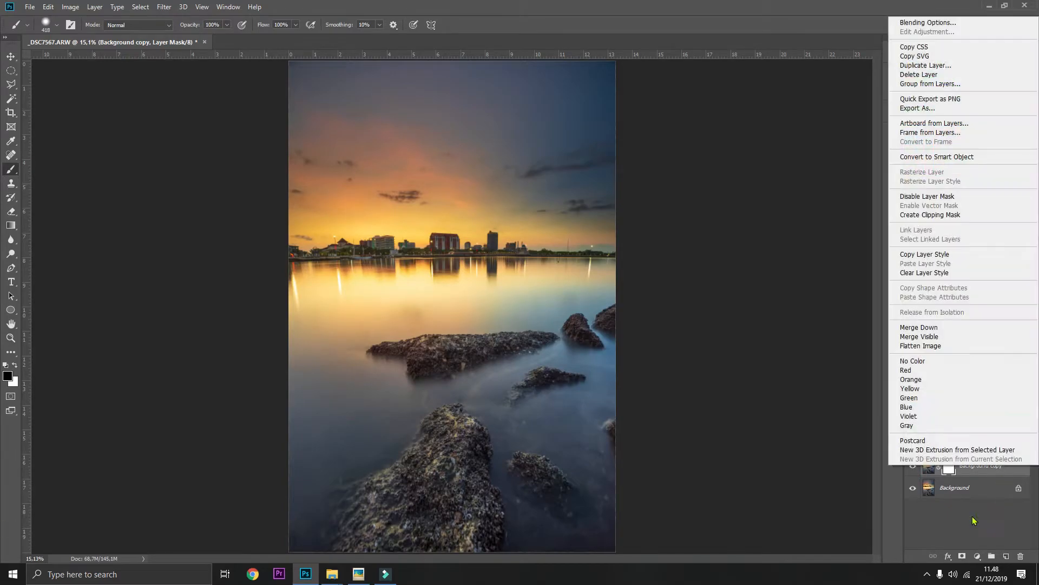
pyautogui.click(932, 348)
pyautogui.hotkey('ctrl', 'j')
# - Apply the Color Efex Pro 4 Skylight Filter at 9% strength, after comparing it on and off
pyautogui.click(164, 7)
pyautogui.moveTo(198, 240)
pyautogui.click(328, 249)
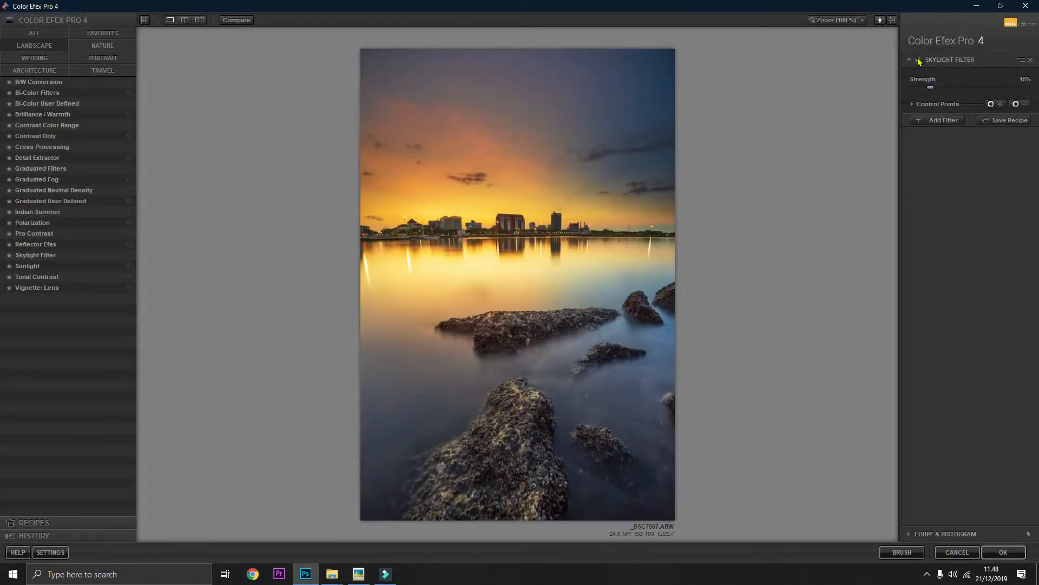
pyautogui.click(917, 59)
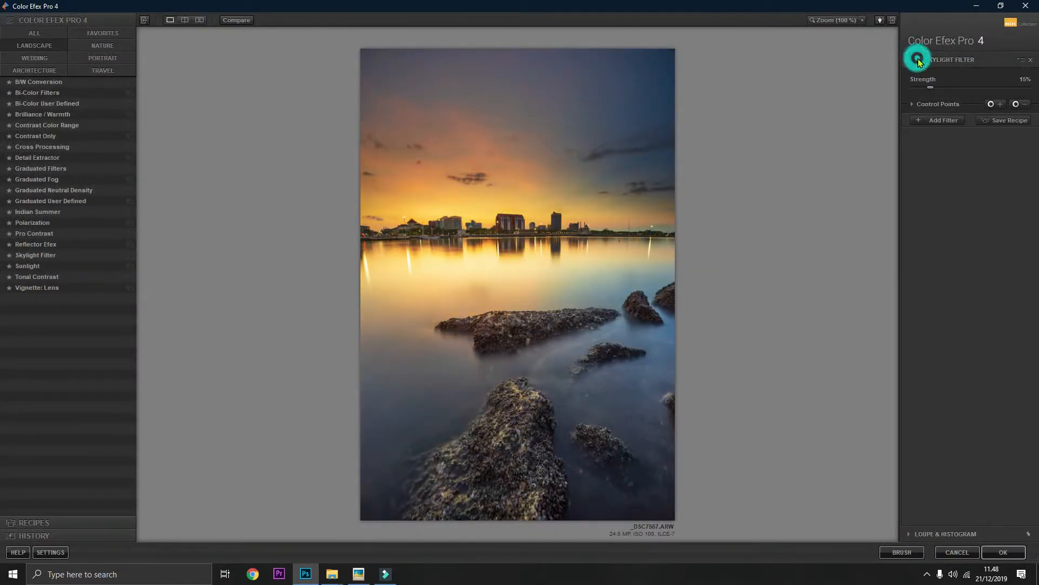
pyautogui.moveTo(933, 86); pyautogui.dragTo(927, 88)
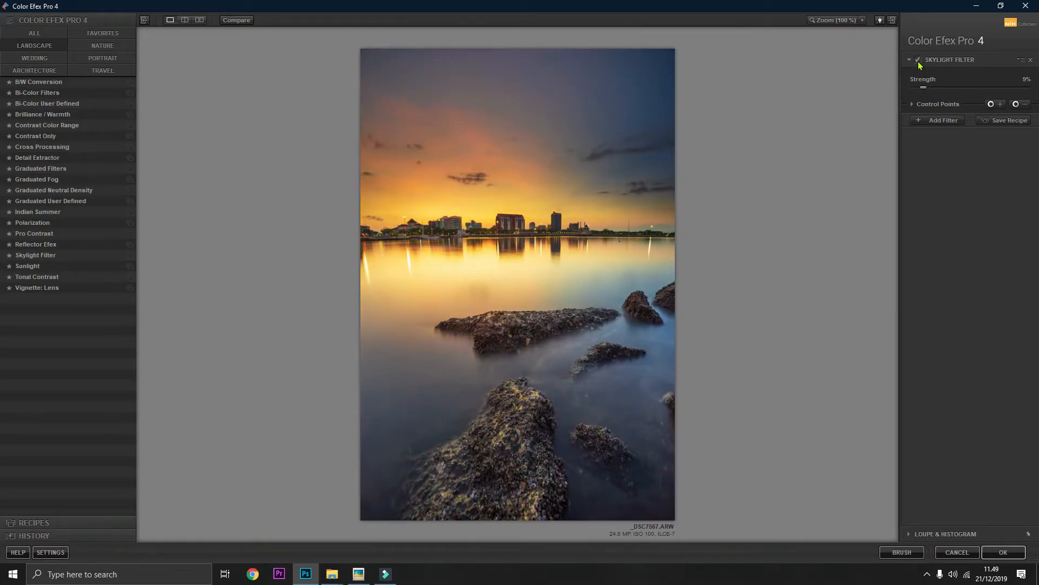
pyautogui.click(1004, 552)
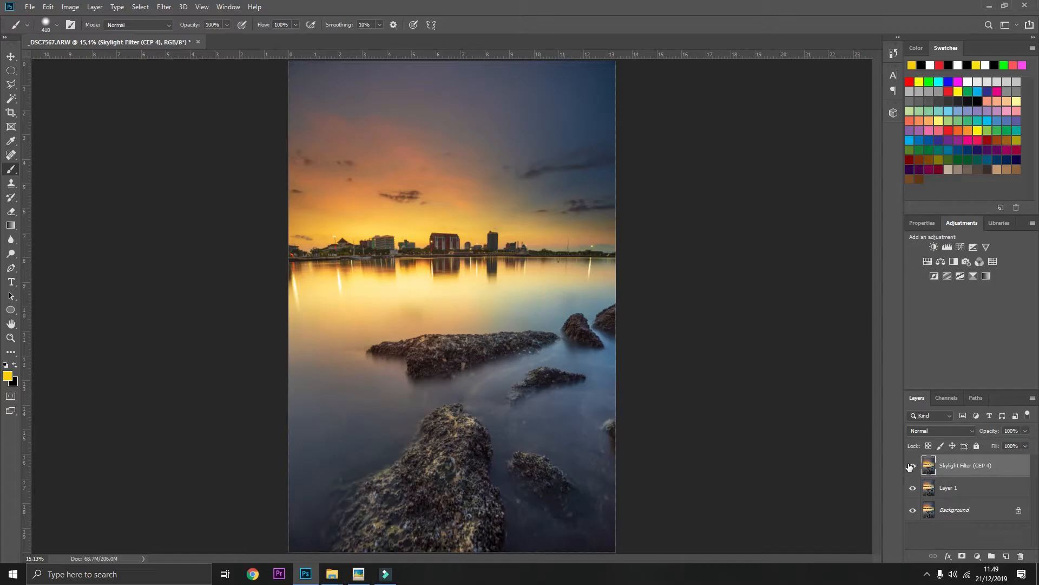
# - Flatten the image and open it in the Camera Raw Filter
pyautogui.rightClick(987, 470)
pyautogui.click(931, 357)
pyautogui.click(165, 7)
pyautogui.click(186, 72)
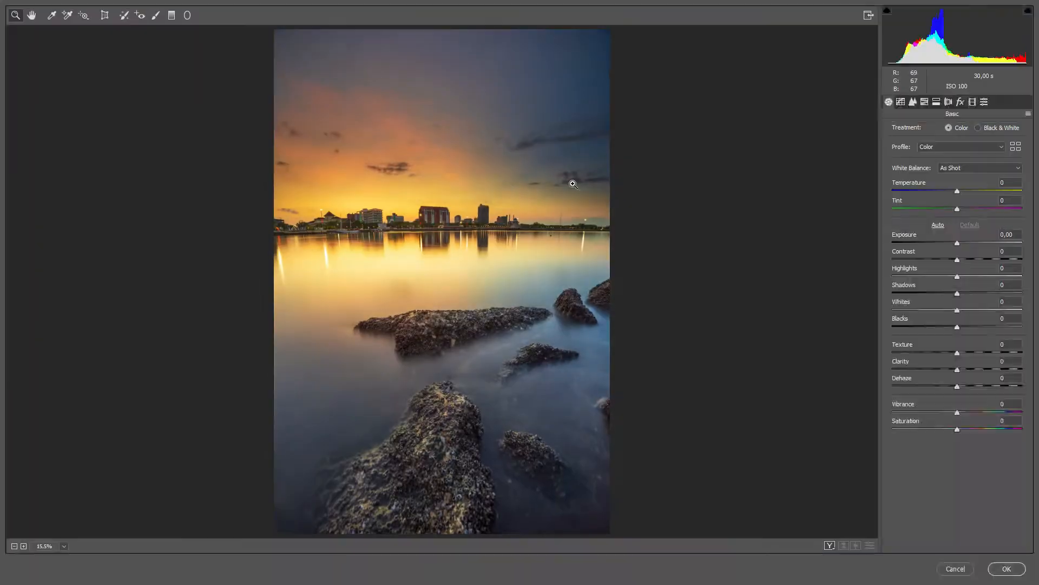
# - Apply a diagonal graduated filter over the dark blue corner of the sky with Temperature -4 and Dehaze +3
pyautogui.click(172, 15)
pyautogui.moveTo(562, 53); pyautogui.dragTo(494, 154)
pyautogui.click(948, 142)
pyautogui.moveTo(948, 142); pyautogui.dragTo(953, 145)
pyautogui.moveTo(952, 327); pyautogui.dragTo(957, 325)
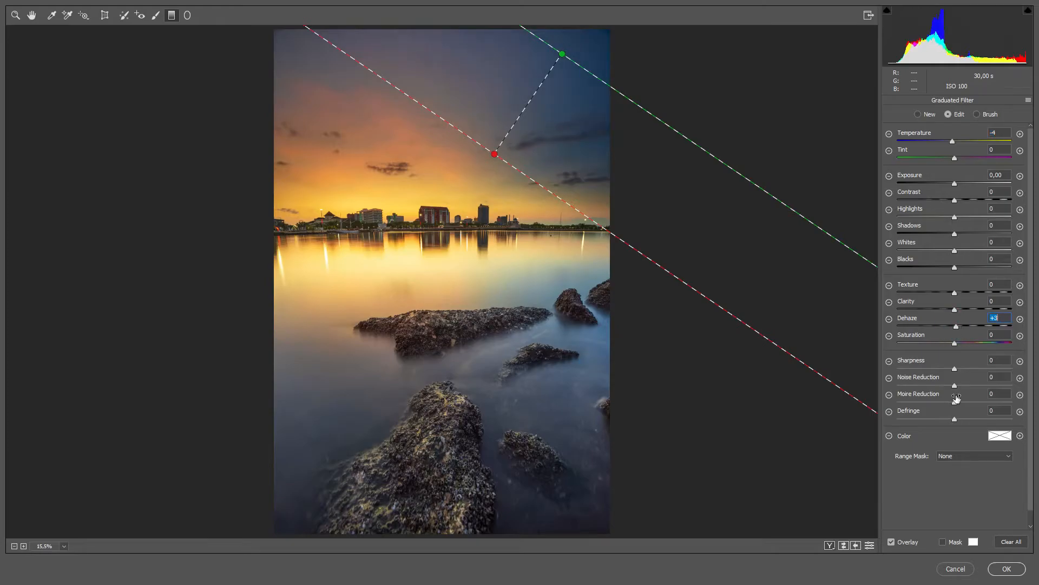
pyautogui.click(1007, 569)
# - Duplicate the Background layer and apply a slight Brightness/Contrast increase to the copy
pyautogui.scroll(1, 507, 264)
pyautogui.moveTo(992, 466); pyautogui.dragTo(1006, 556)
pyautogui.click(117, 7)
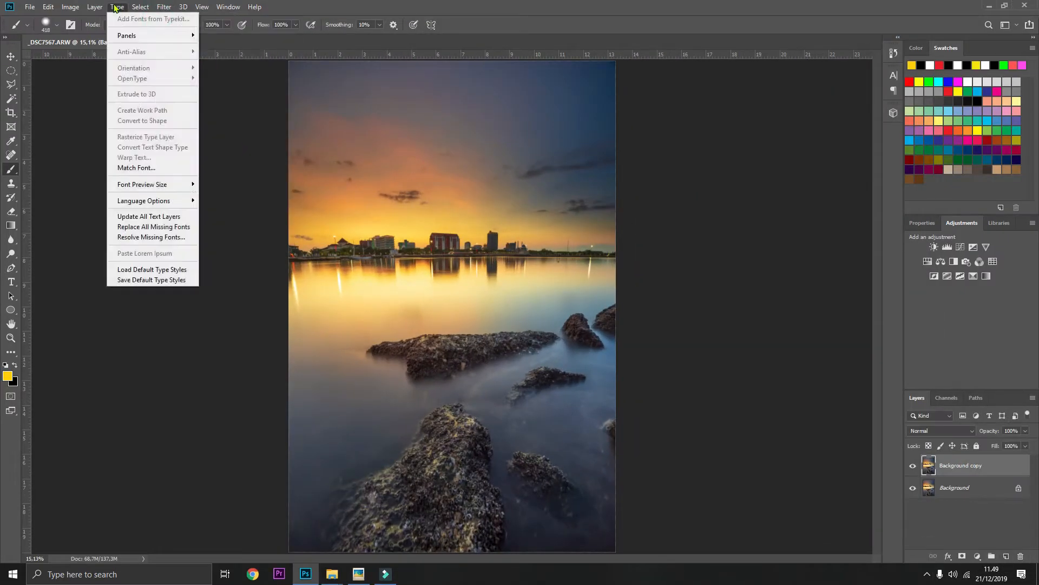
pyautogui.moveTo(71, 7)
pyautogui.moveTo(109, 35)
pyautogui.click(196, 36)
pyautogui.moveTo(490, 176); pyautogui.dragTo(497, 175)
pyautogui.click(576, 164)
# - Add a layer mask to the Background copy and paint black over the sky and skyline with a 1276 px brush
pyautogui.click(962, 555)
pyautogui.scroll(-1, 465, 320)
pyautogui.moveTo(381, 220); pyautogui.dragTo(413, 221)
pyautogui.moveTo(320, 219)
pyautogui.mouseDown()
pyautogui.moveTo(288, 209)
pyautogui.moveTo(580, 182)
pyautogui.moveTo(324, 247)
pyautogui.moveTo(466, 244)
pyautogui.moveTo(532, 259)
pyautogui.moveTo(305, 243)
pyautogui.moveTo(586, 129)
pyautogui.mouseUp()
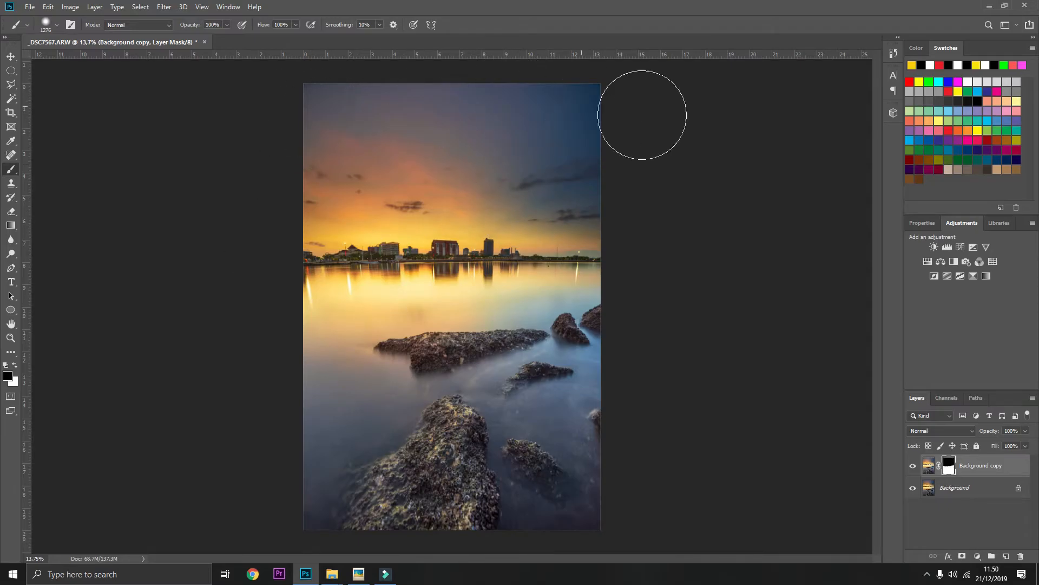
# - Lower the opacity of the masked Background copy and flatten the image
pyautogui.click(1025, 430)
pyautogui.moveTo(1029, 443); pyautogui.dragTo(1001, 445)
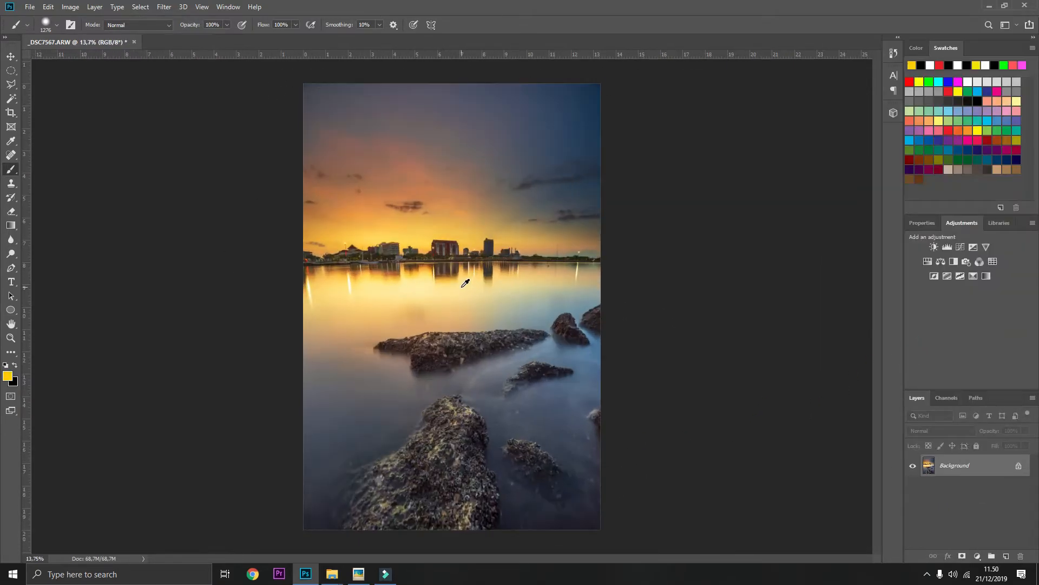
# - Crop the image to a 4:5 (8:10) ratio, trimming the upper sky and the lower edge of the foreground rock
pyautogui.press('c')
pyautogui.rightClick(414, 205)
pyautogui.click(444, 310)
pyautogui.moveTo(489, 188); pyautogui.dragTo(553, 210)
pyautogui.hotkey('ctrl', 'r')
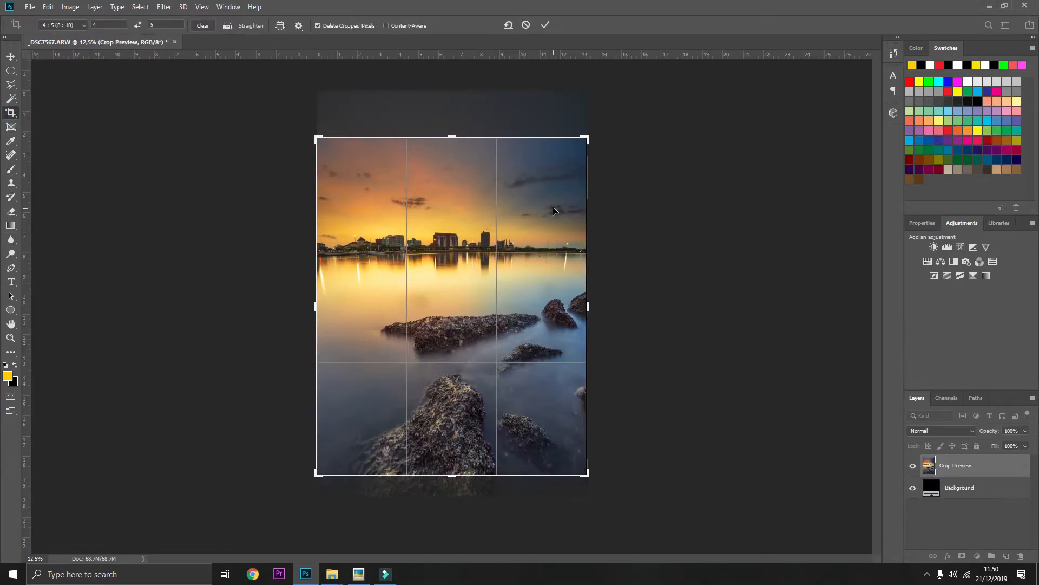
pyautogui.click(12, 54)
pyautogui.scroll(3, 491, 242)
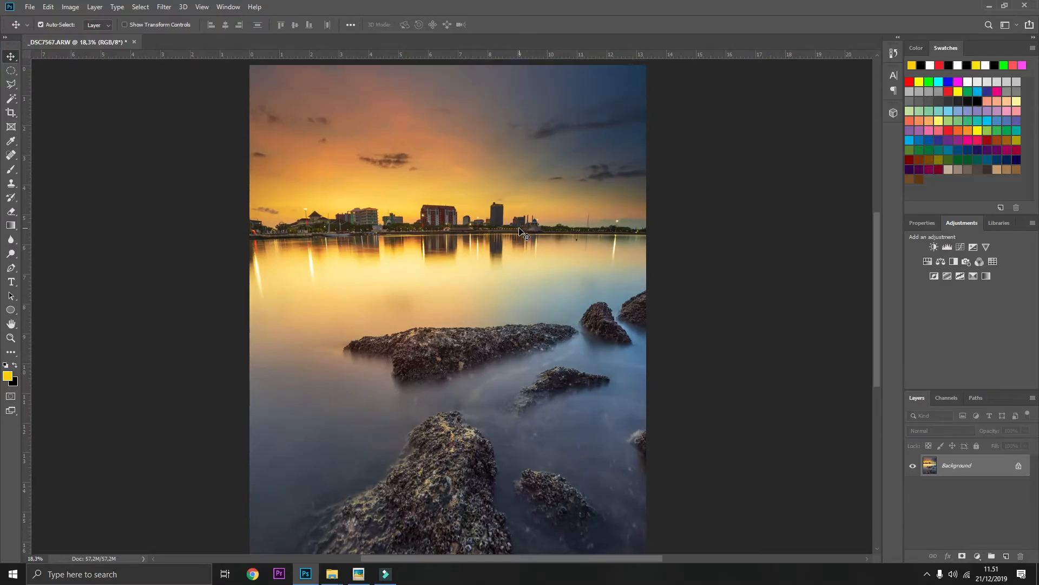
# - Apply a post-crop vignette in the Camera Raw Filter with Amount -10, Midpoint 38, Roundness +100 and Feather 76
pyautogui.click(140, 6)
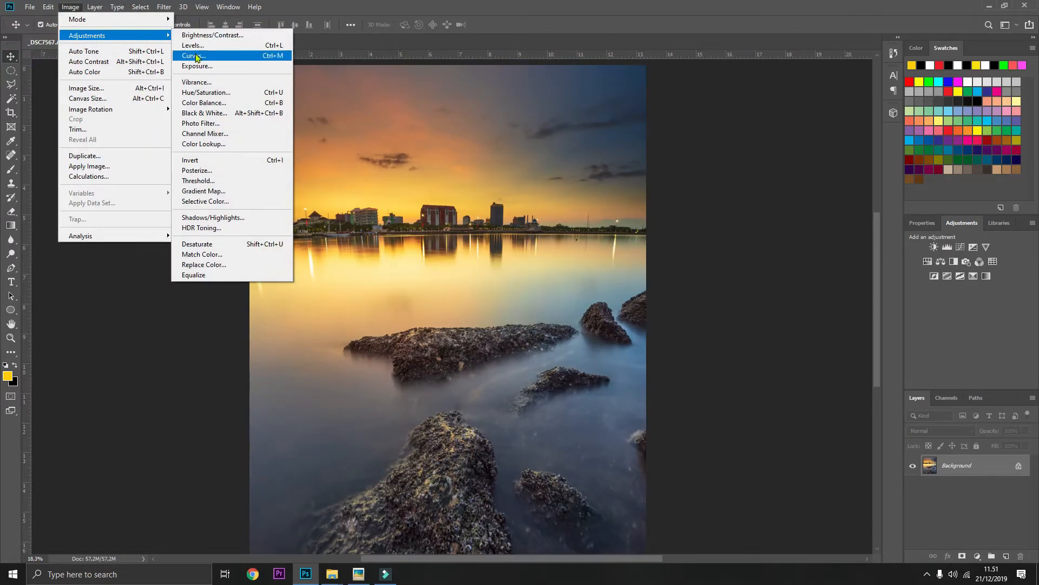
pyautogui.click(616, 183)
pyautogui.click(164, 7)
pyautogui.click(331, 11)
pyautogui.click(162, 8)
pyautogui.click(187, 67)
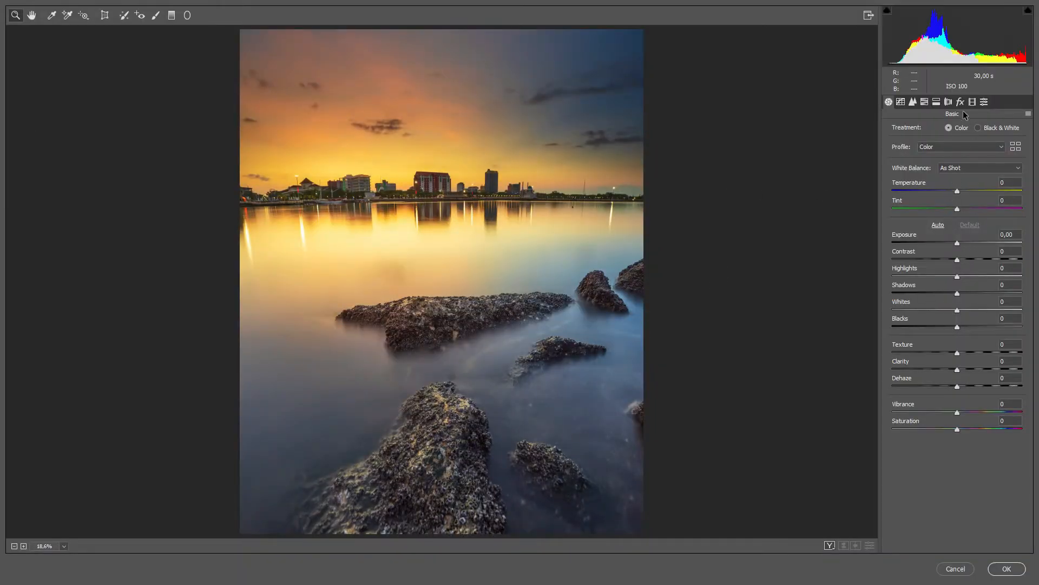
pyautogui.click(961, 102)
pyautogui.moveTo(957, 242); pyautogui.dragTo(1022, 278)
pyautogui.moveTo(957, 296); pyautogui.dragTo(982, 296)
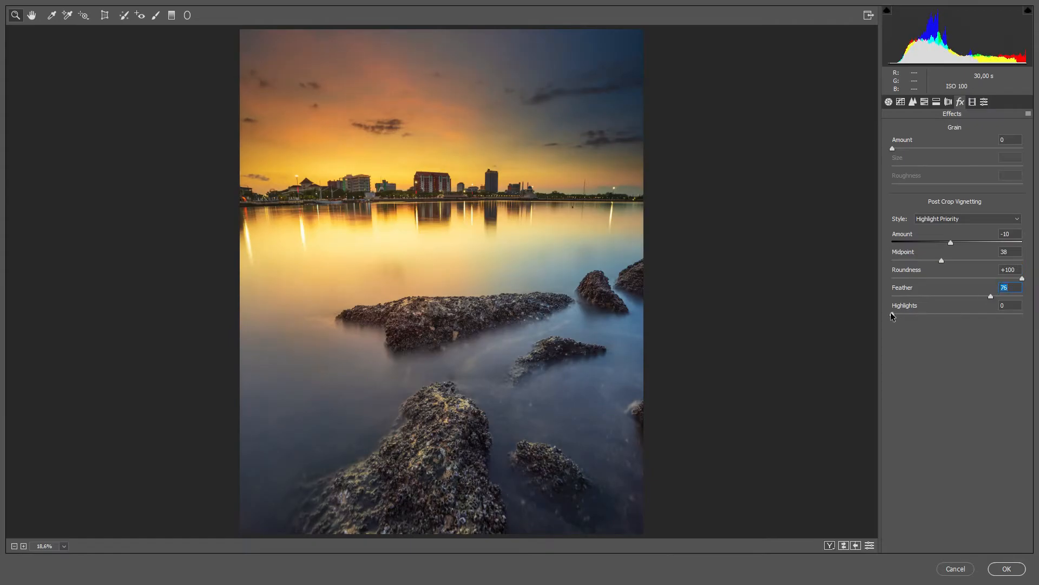
pyautogui.click(924, 101)
pyautogui.click(957, 206)
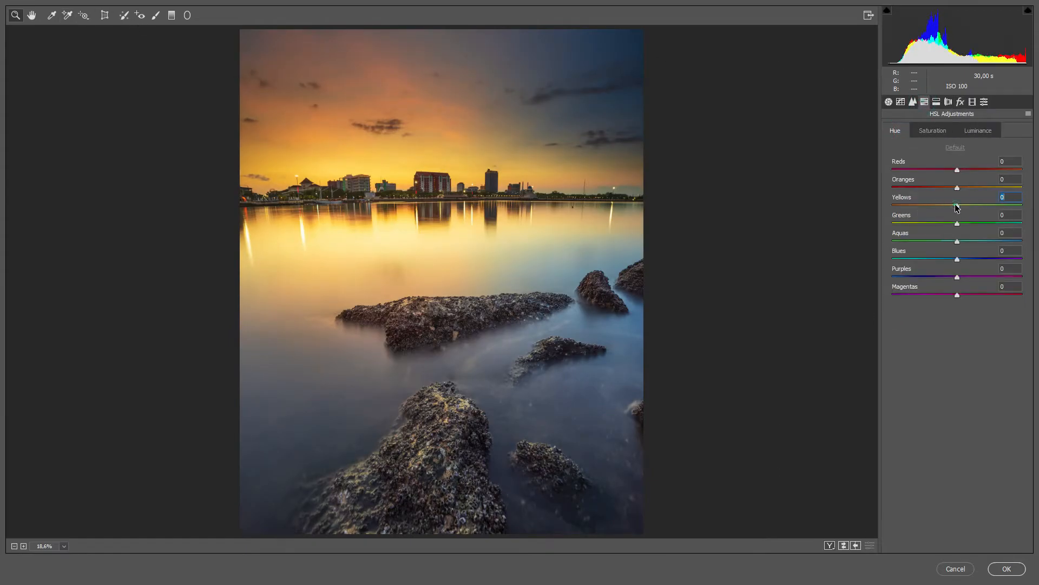
pyautogui.click(1007, 568)
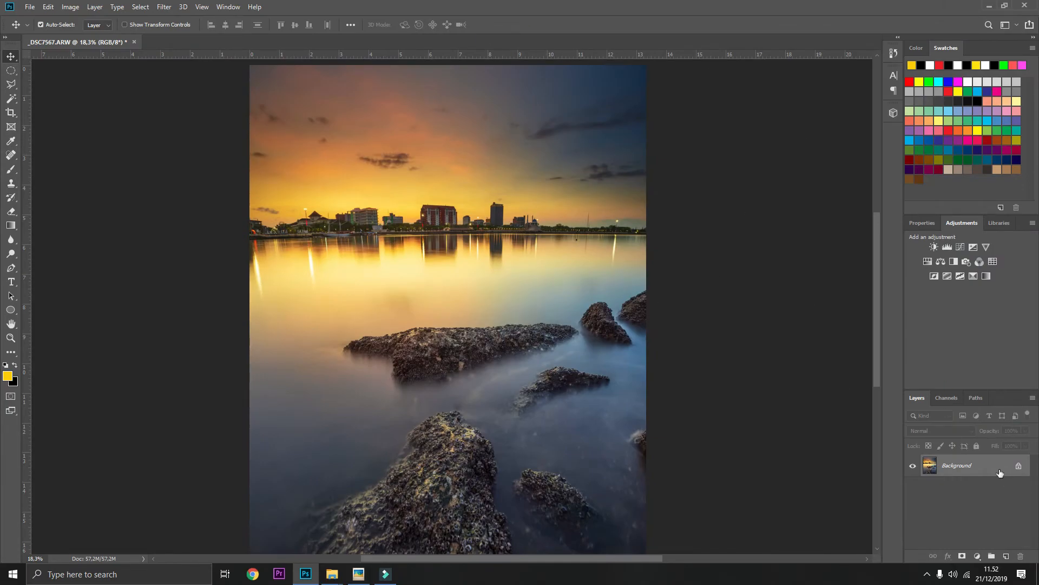
# - Duplicate the Background layer and brighten the water around the rocks using the Dodge tool on Midtones at 50% exposure
pyautogui.hotkey('ctrl', 'j')
pyautogui.click(11, 253)
pyautogui.click(48, 245)
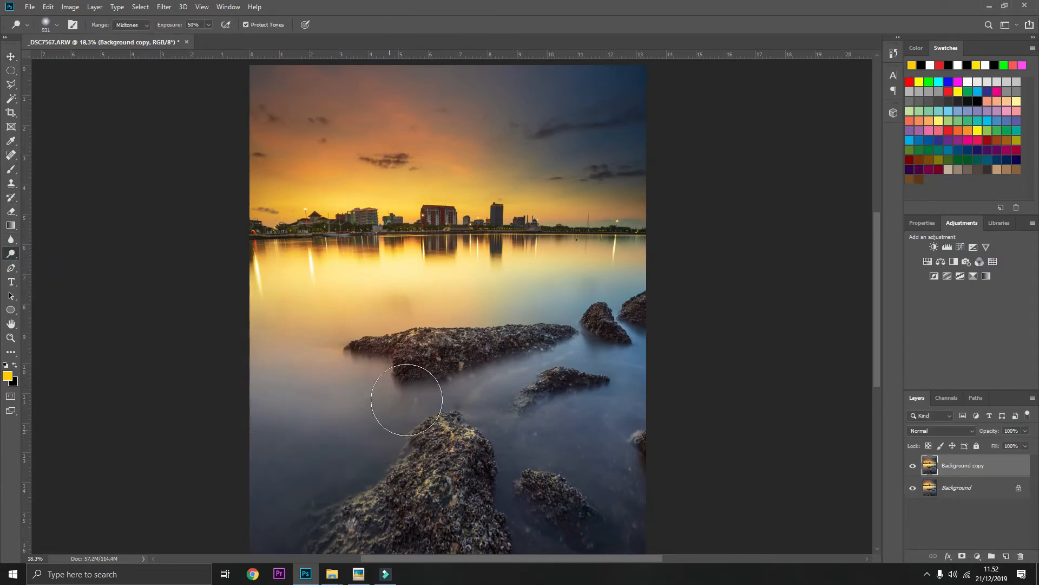
pyautogui.hotkey('alt', 'z')
pyautogui.hotkey('alt', 'z')
pyautogui.moveTo(287, 387)
pyautogui.mouseDown()
pyautogui.moveTo(334, 434)
pyautogui.moveTo(558, 435)
pyautogui.moveTo(624, 379)
pyautogui.mouseUp()
pyautogui.moveTo(383, 440); pyautogui.dragTo(340, 461)
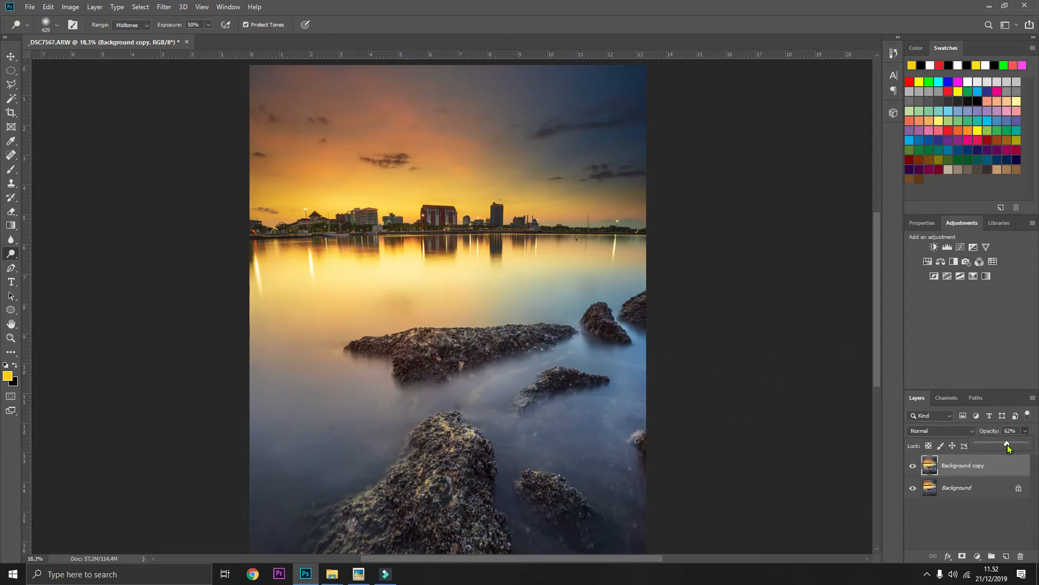
# - Compare the dodged layer with the original and set its opacity to 63%
pyautogui.scroll(3, 645, 292)
pyautogui.scroll(-4, 642, 297)
pyautogui.scroll(2, 643, 297)
pyautogui.scroll(-4, 518, 276)
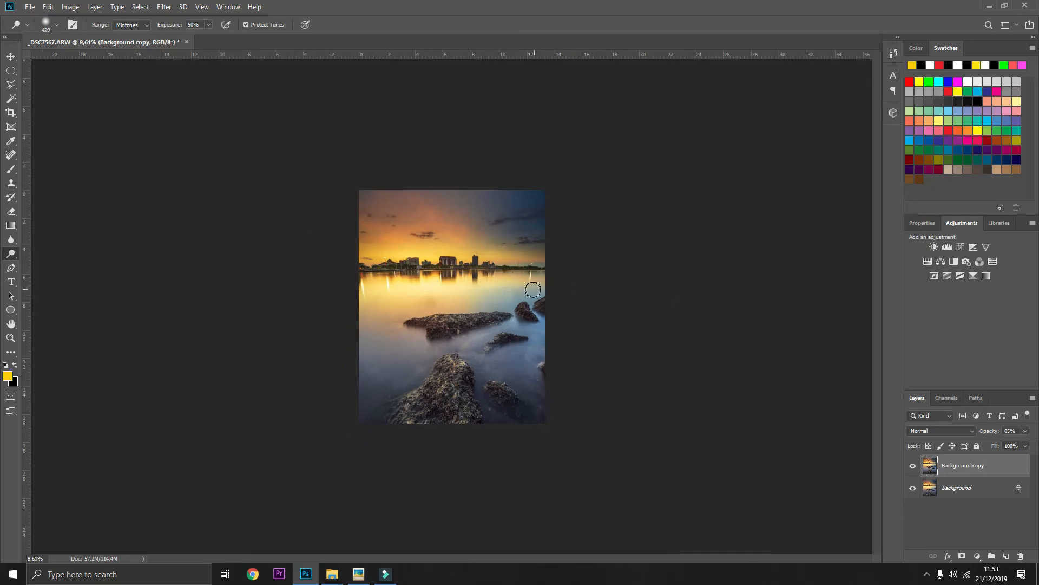
pyautogui.scroll(3, 534, 287)
pyautogui.click(913, 465)
pyautogui.click(913, 465)
pyautogui.click(914, 466)
pyautogui.click(914, 466)
pyautogui.click(1024, 430)
pyautogui.moveTo(1024, 442); pyautogui.dragTo(1011, 443)
pyautogui.click(913, 466)
pyautogui.click(914, 467)
pyautogui.moveTo(289, 448); pyautogui.dragTo(314, 448)
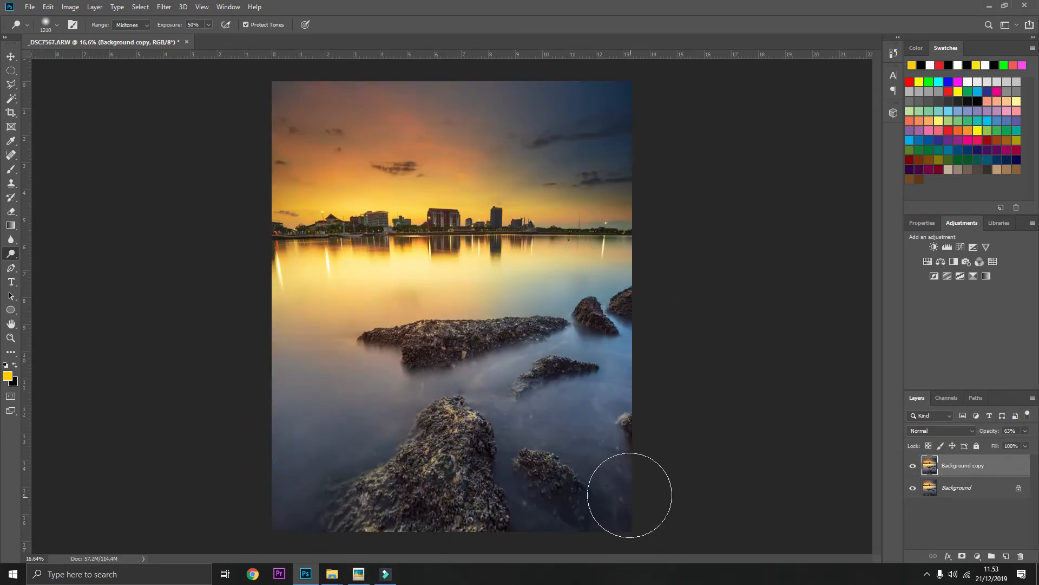
# - Flatten the dodged result and duplicate the Background layer
pyautogui.rightClick(969, 467)
pyautogui.click(963, 346)
pyautogui.click(166, 8)
pyautogui.moveTo(1000, 467); pyautogui.dragTo(1006, 556)
# - Apply Dfine 2 noise reduction to the Background copy using the Automatic method
pyautogui.click(165, 8)
pyautogui.moveTo(287, 240)
pyautogui.click(326, 248)
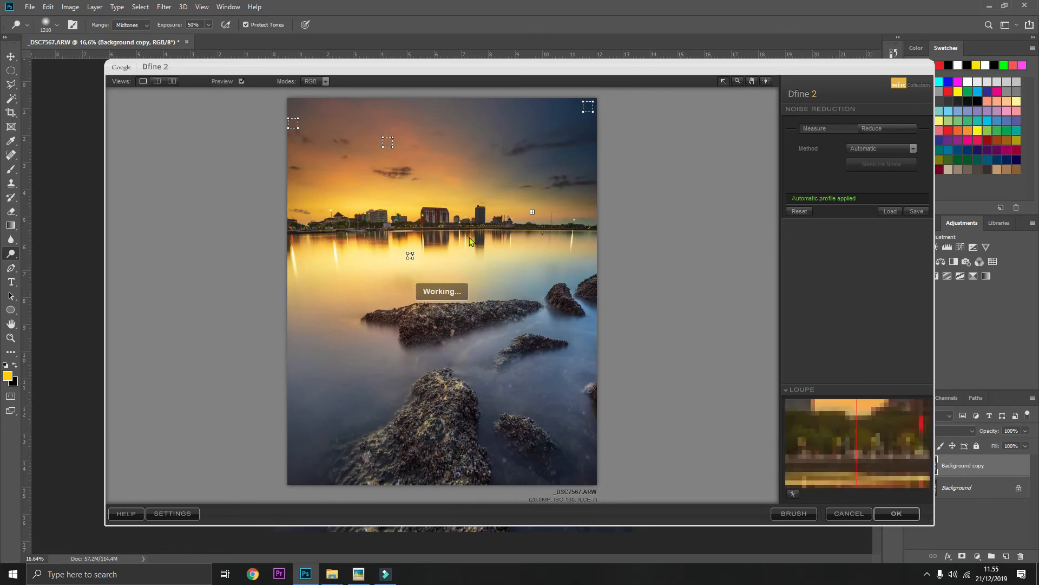
pyautogui.click(897, 514)
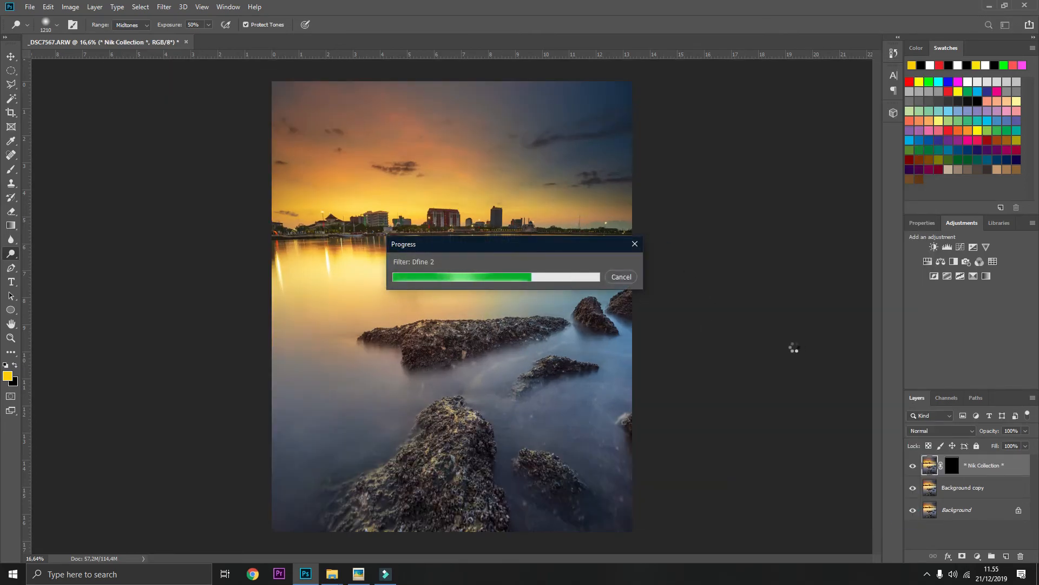
# - Flatten the denoised image and make a new copy of the Background layer
pyautogui.rightClick(985, 469)
pyautogui.click(973, 350)
pyautogui.moveTo(969, 470); pyautogui.dragTo(1006, 556)
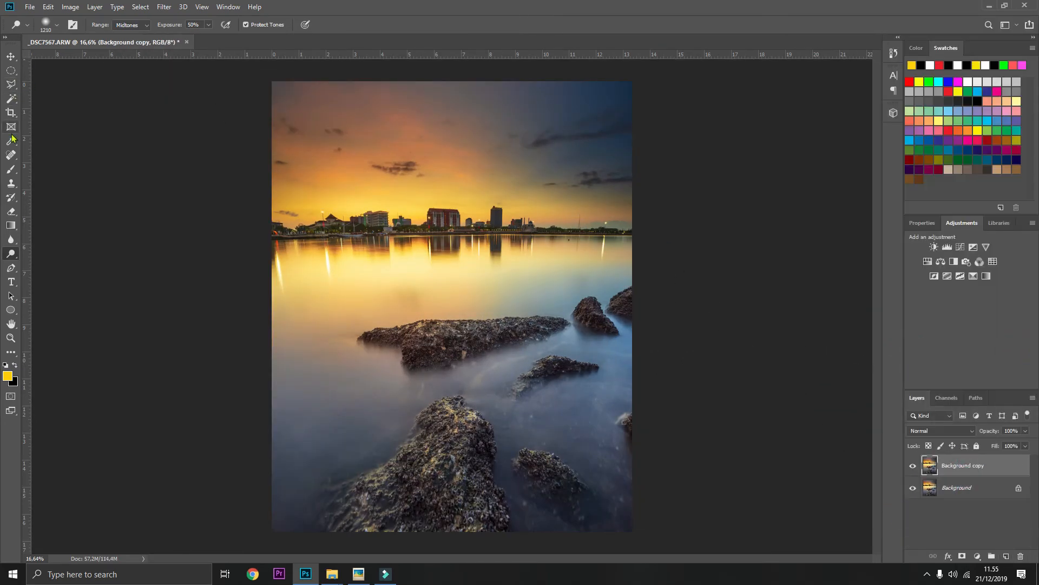
# - Select the sky and skyline with a rectangular marquee, stretch the area upward beyond the canvas at full width, and deselect it
pyautogui.rightClick(11, 71)
pyautogui.click(65, 71)
pyautogui.moveTo(260, 72); pyautogui.dragTo(670, 231)
pyautogui.hotkey('ctrl', 't')
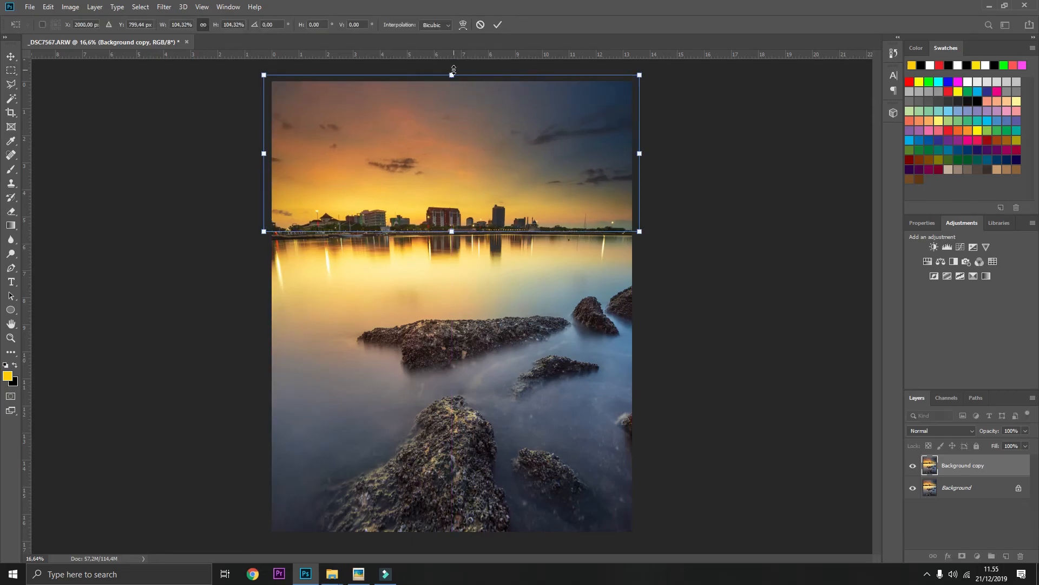
pyautogui.moveTo(452, 81); pyautogui.dragTo(452, 58)
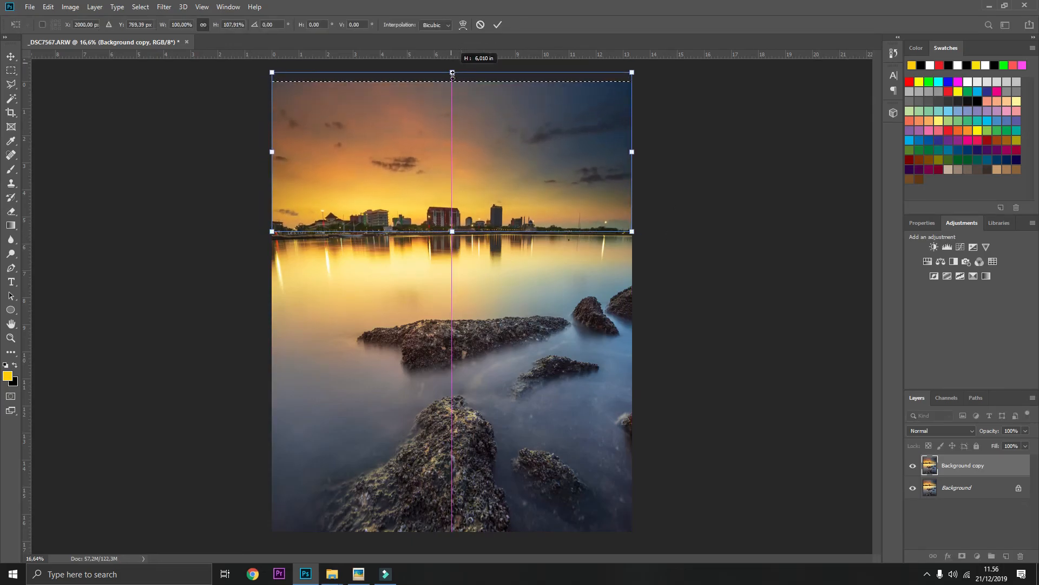
pyautogui.click(11, 56)
pyautogui.hotkey('ctrl', 'd')
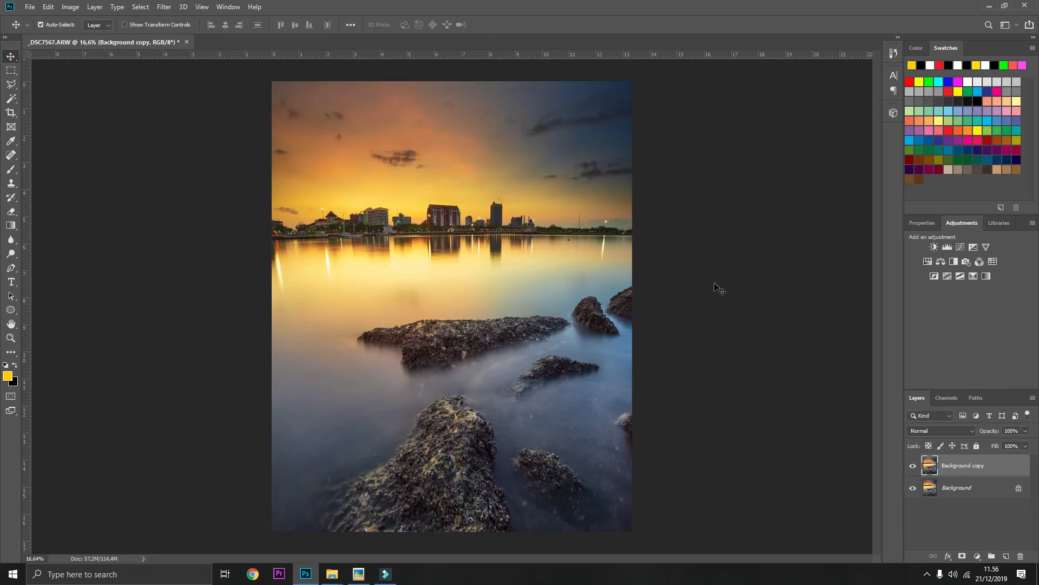
# - Flatten the image and start saving it to the Desktop as the JPEG file _DSC7567.jpg
pyautogui.rightClick(957, 471)
pyautogui.click(931, 350)
pyautogui.click(30, 7)
pyautogui.moveTo(48, 7)
pyautogui.click(80, 402)
pyautogui.click(622, 142)
pyautogui.click(30, 7)
pyautogui.click(58, 119)
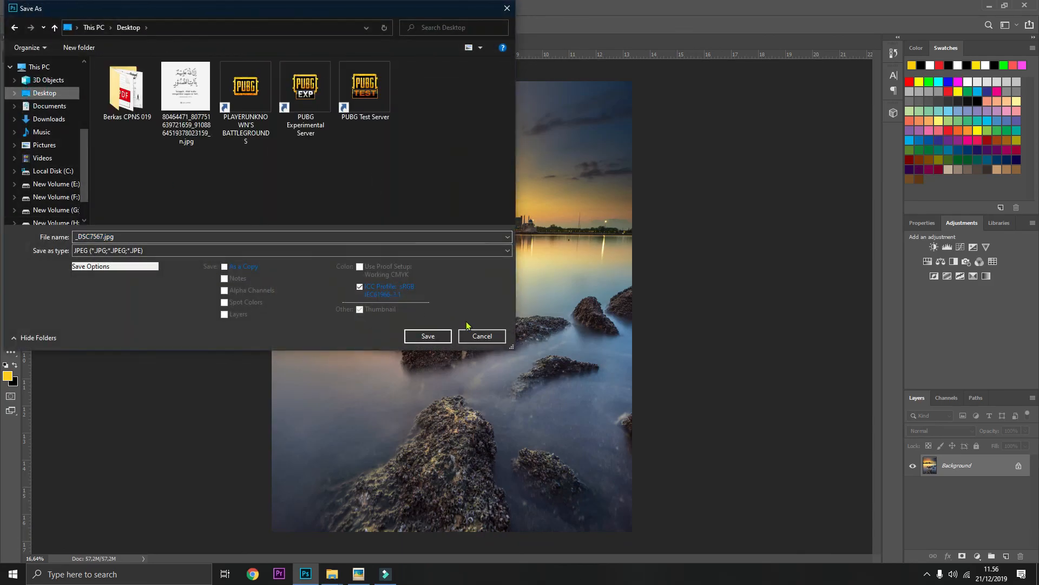